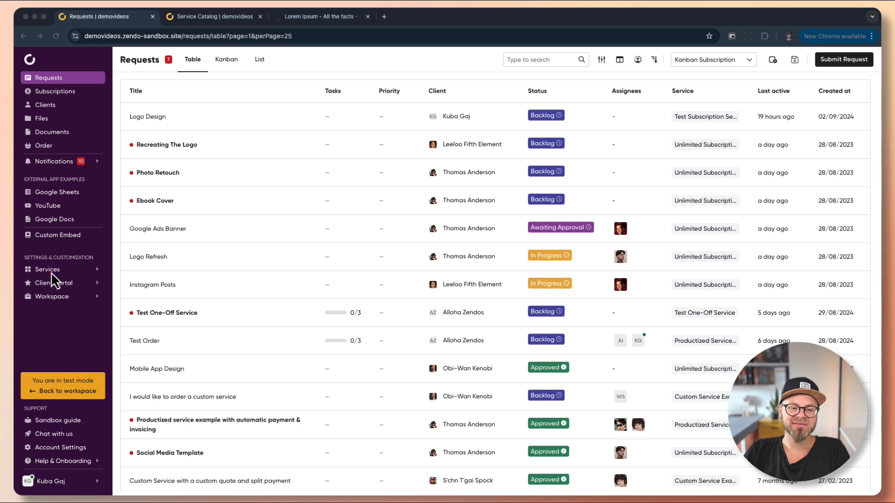
From the Services overview list, open the Create new service form
{"action": "left_click", "coordinate": [47, 270]}
{"action": "left_click", "coordinate": [51, 284]}
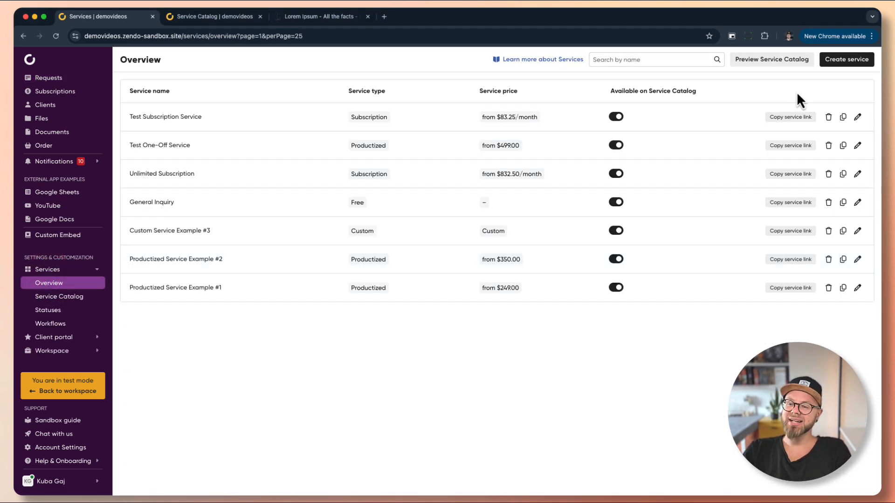
{"action": "left_click", "coordinate": [842, 68]}
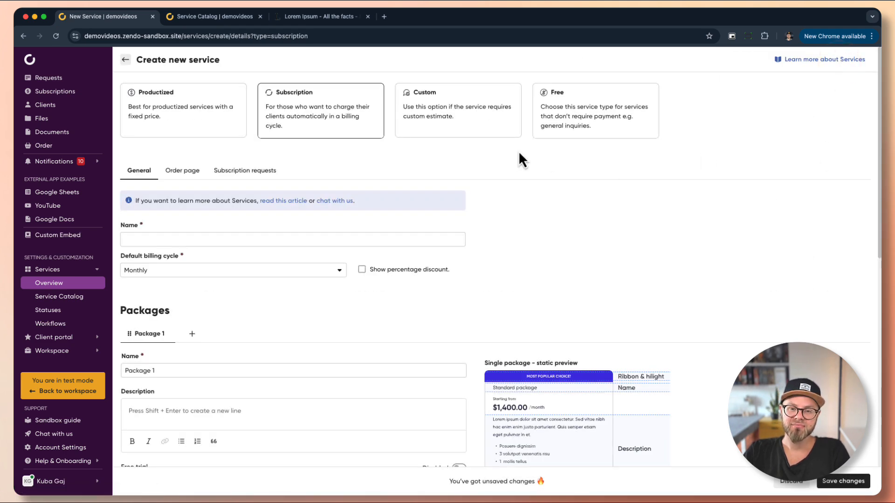
Select the Custom service type card so the service needs a custom estimate
{"action": "left_click", "coordinate": [474, 132]}
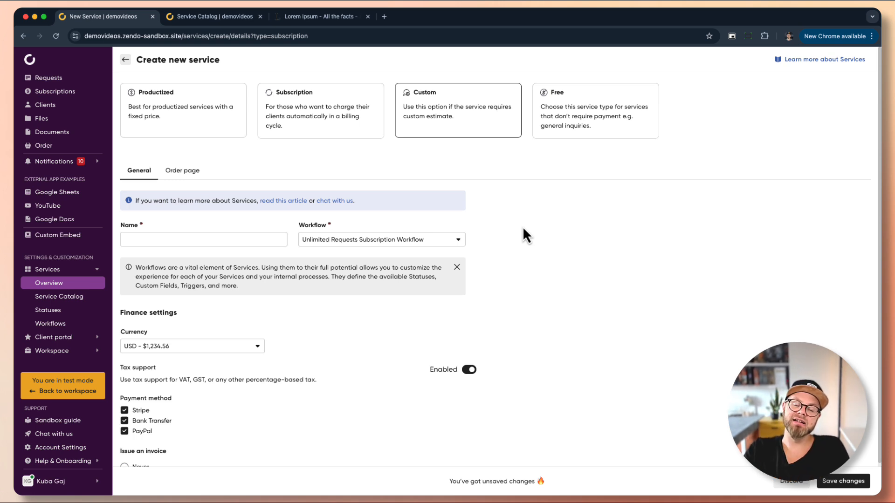
Enter 'Test Custom Service' as the name and pick Custom service workflow from the Workflow list
{"action": "left_click", "coordinate": [257, 236]}
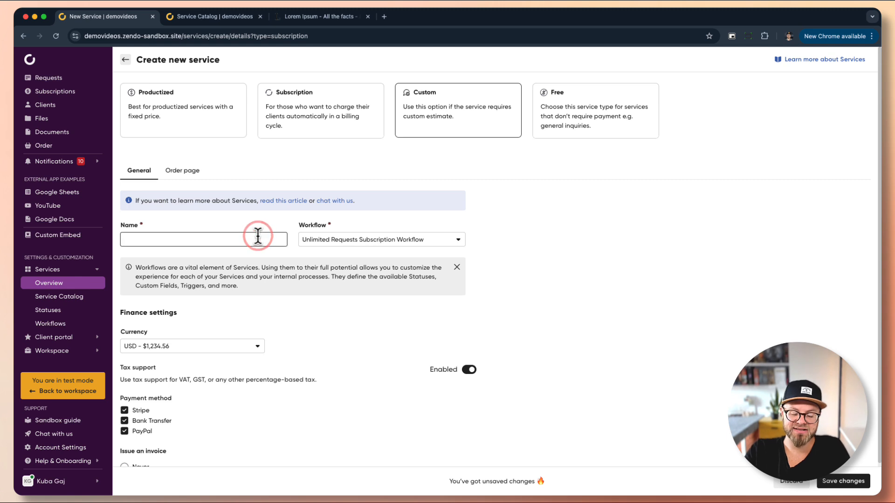
{"action": "type", "text": "Test "}
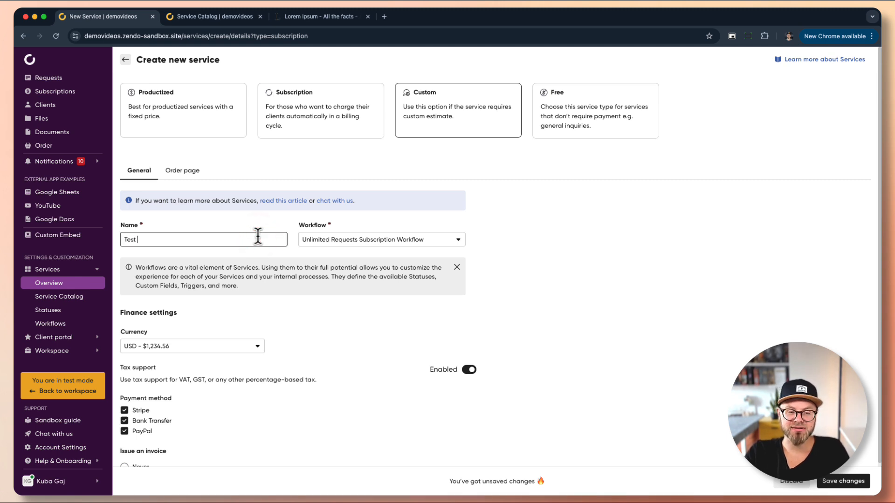
{"action": "type", "text": "Custom Service"}
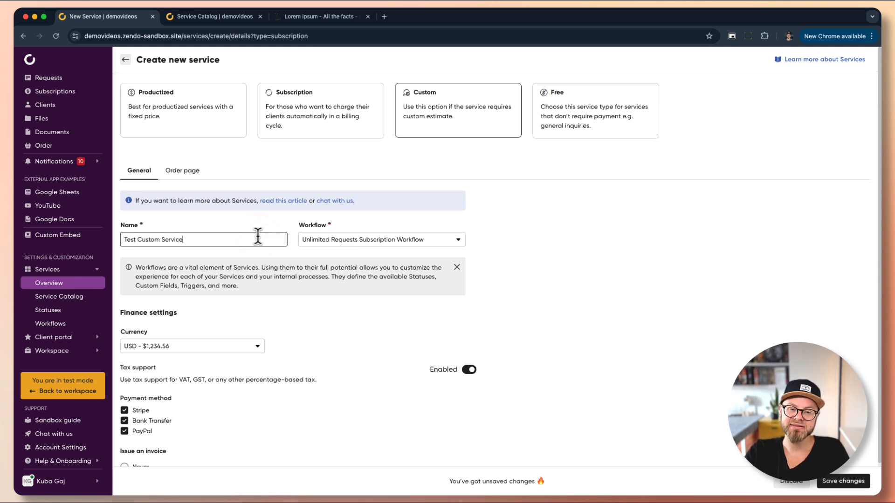
{"action": "key", "text": "Tab"}
{"action": "left_click", "coordinate": [441, 237]}
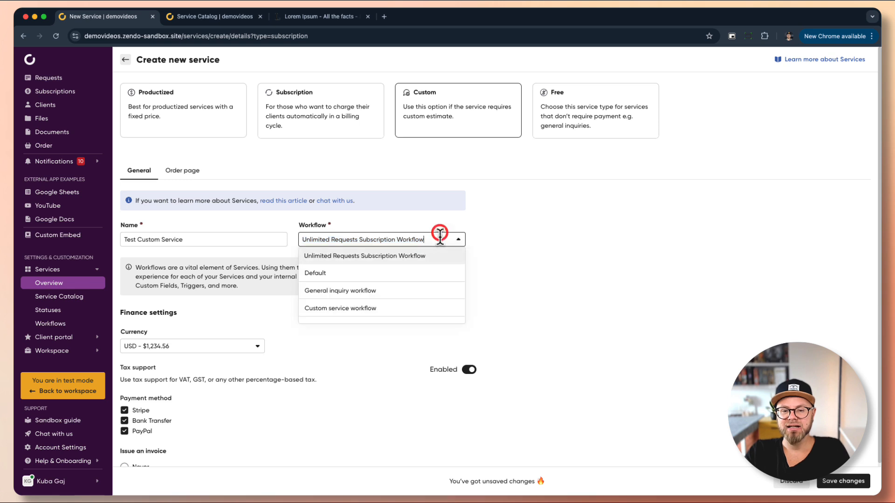
{"action": "scroll", "coordinate": [459, 300], "scroll_direction": "down", "scroll_amount": 1}
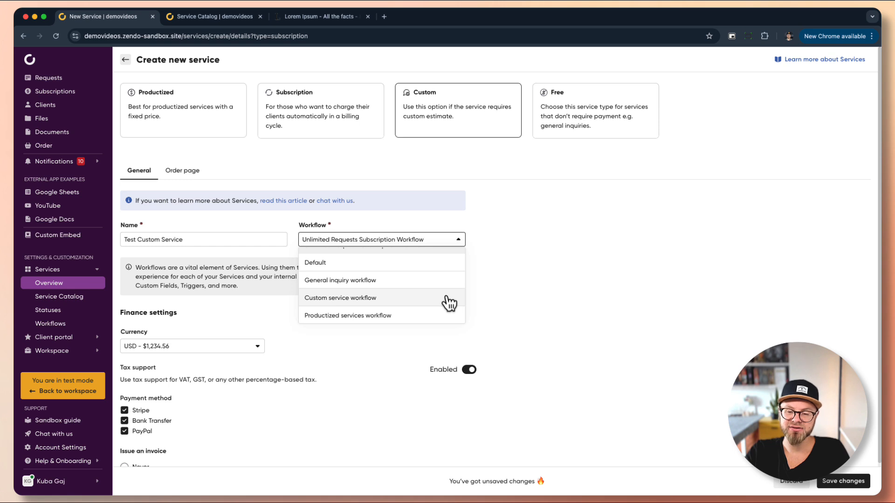
{"action": "left_click", "coordinate": [389, 300]}
{"action": "scroll", "coordinate": [285, 322], "scroll_direction": "down", "scroll_amount": 1}
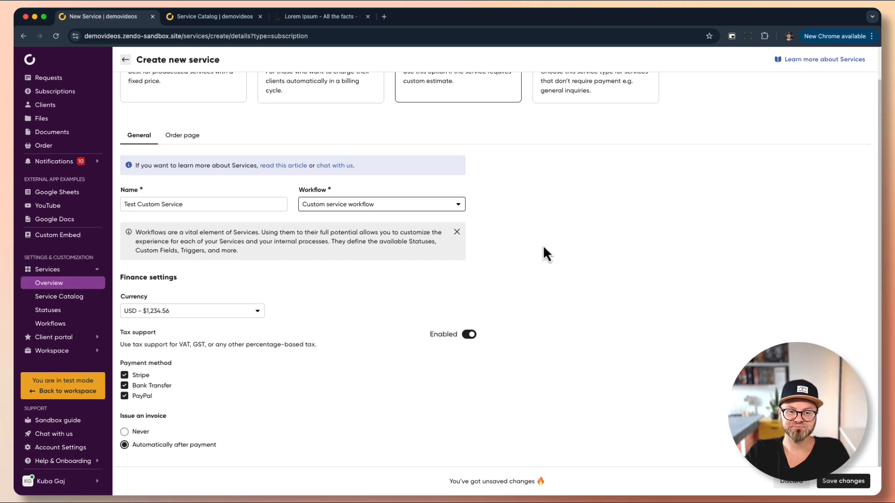
Show the Order page settings and review the catalog card, order page and Order Form sections
{"action": "left_click", "coordinate": [182, 135]}
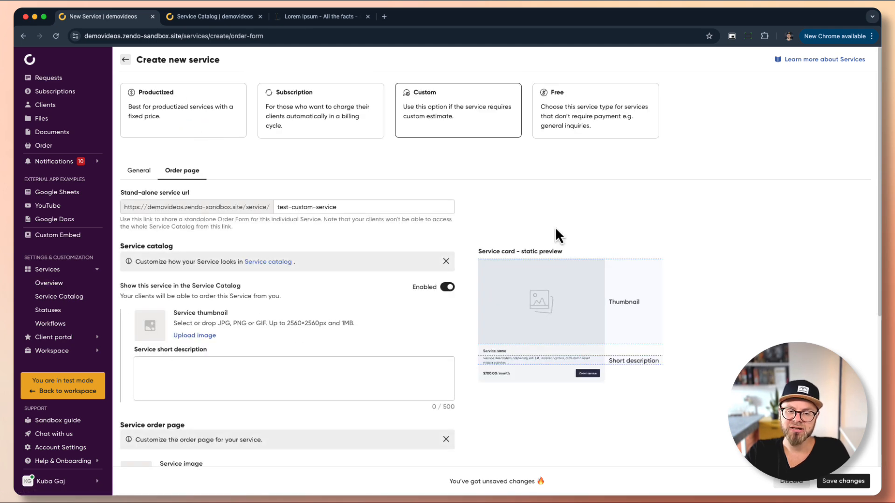
{"action": "scroll", "coordinate": [557, 235], "scroll_direction": "down", "scroll_amount": 3}
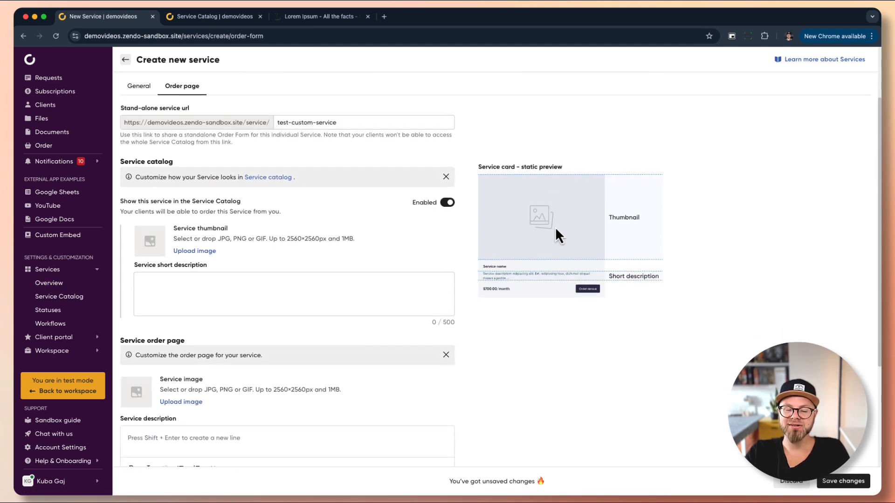
{"action": "scroll", "coordinate": [556, 230], "scroll_direction": "up", "scroll_amount": 3}
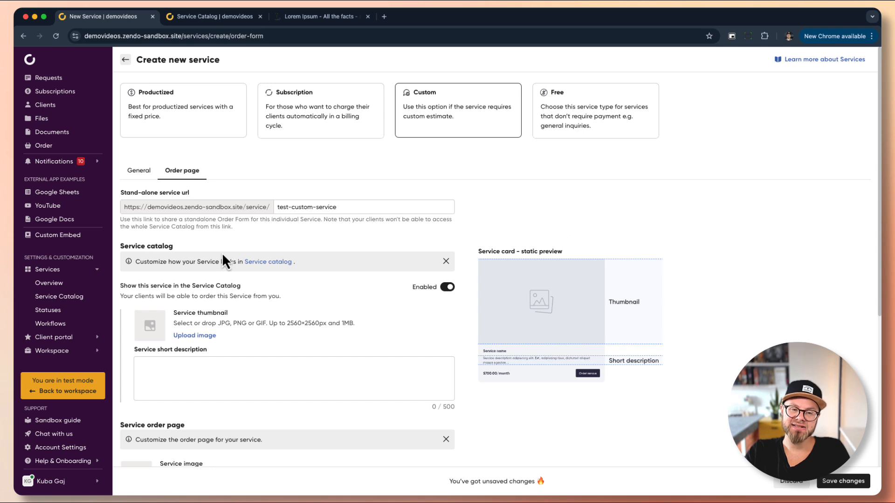
{"action": "scroll", "coordinate": [282, 296], "scroll_direction": "down", "scroll_amount": 7}
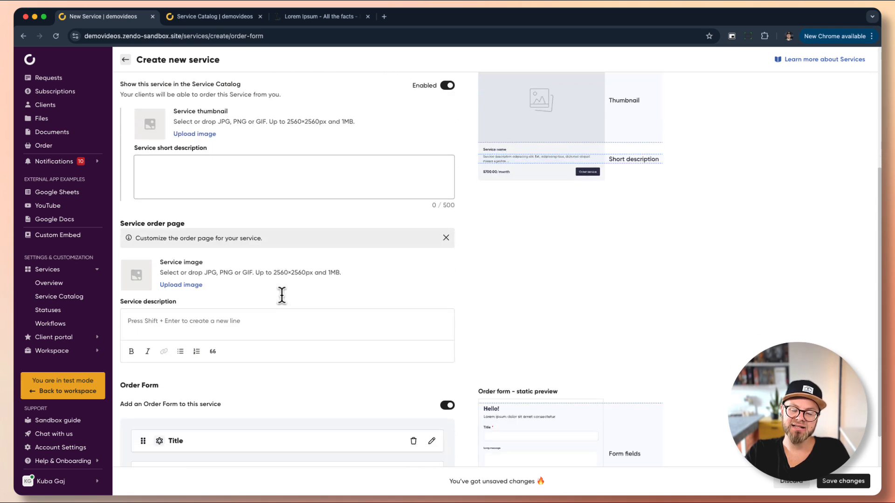
{"action": "scroll", "coordinate": [359, 311], "scroll_direction": "down", "scroll_amount": 4}
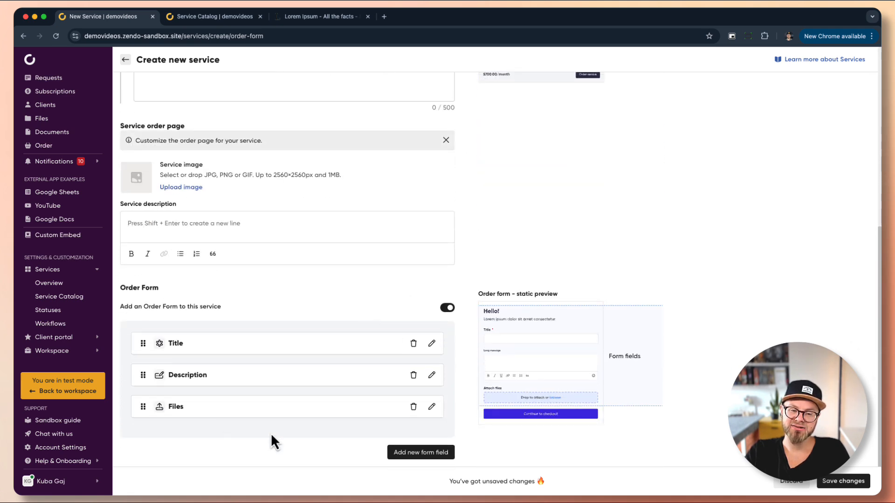
{"action": "scroll", "coordinate": [404, 375], "scroll_direction": "up", "scroll_amount": 11}
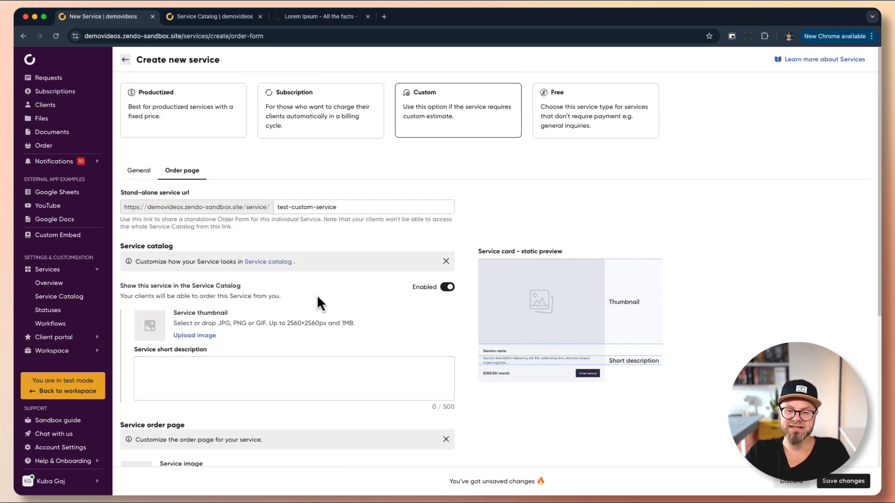
{"action": "scroll", "coordinate": [456, 221], "scroll_direction": "down", "scroll_amount": 3}
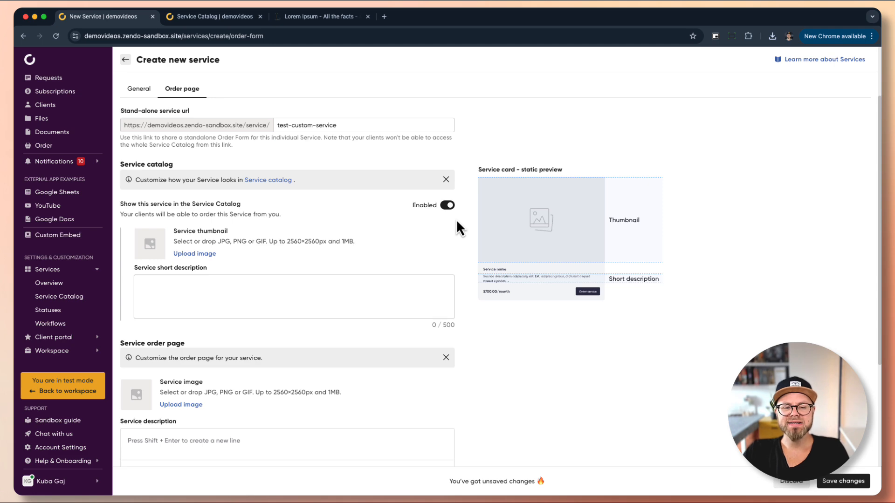
Upload custom.jpg as the catalog thumbnail and paste a trimmed lorem ipsum short description
{"action": "left_click", "coordinate": [206, 255]}
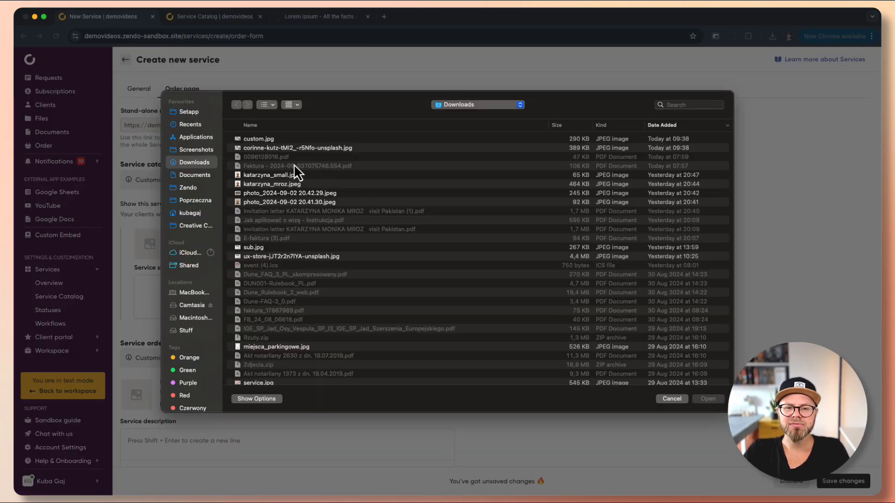
{"action": "left_click", "coordinate": [259, 139]}
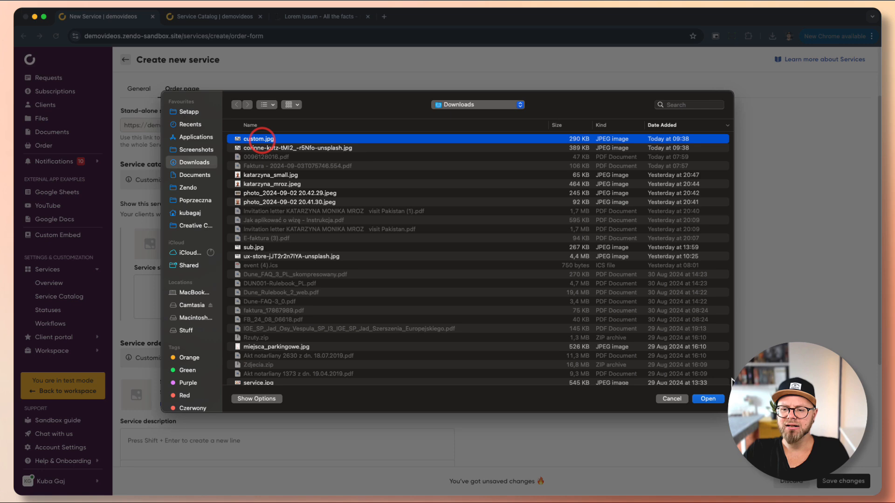
{"action": "left_click", "coordinate": [705, 399]}
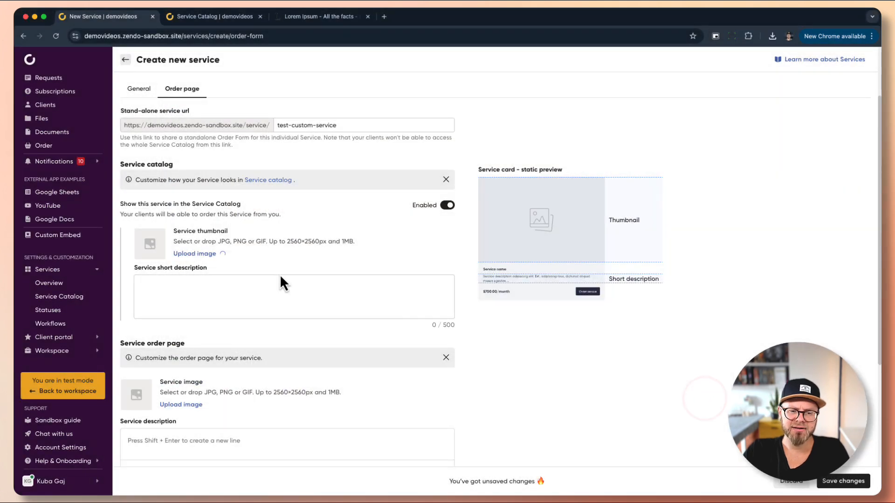
{"action": "left_click", "coordinate": [176, 270]}
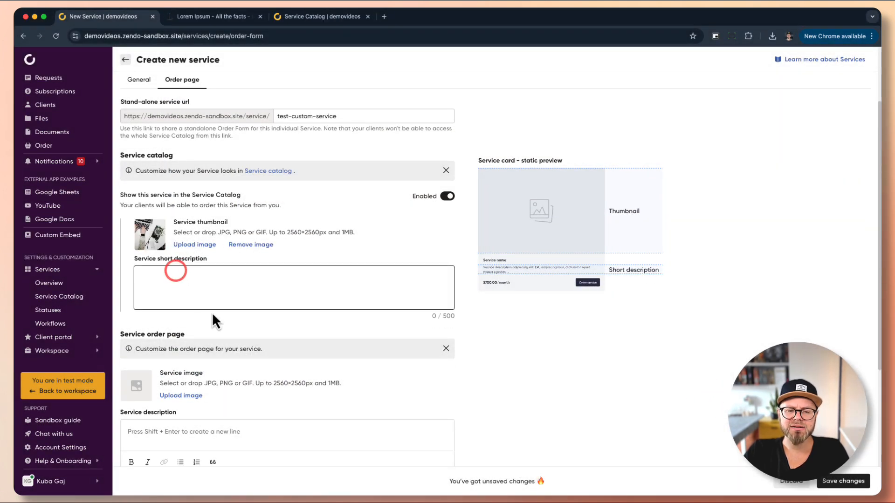
{"action": "key", "text": "super+v"}
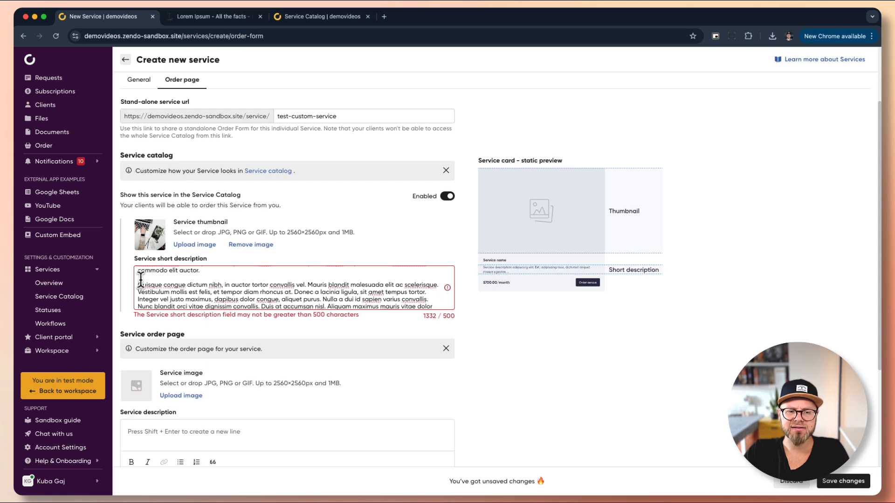
{"action": "left_click_drag", "start_coordinate": [138, 284], "coordinate": [401, 310]}
{"action": "key", "text": "BackSpace"}
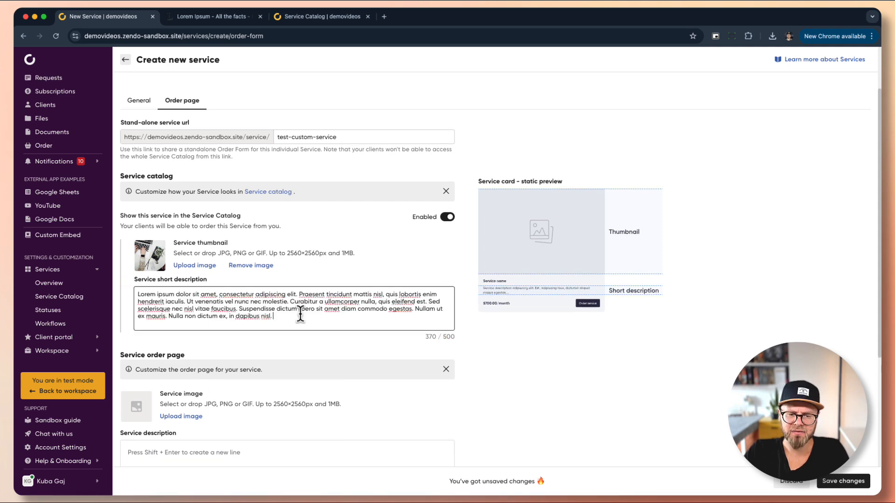
Paste a lorem ipsum service description, shorten the short description, and choose custom.jpg as service image
{"action": "scroll", "coordinate": [300, 314], "scroll_direction": "down", "scroll_amount": 3}
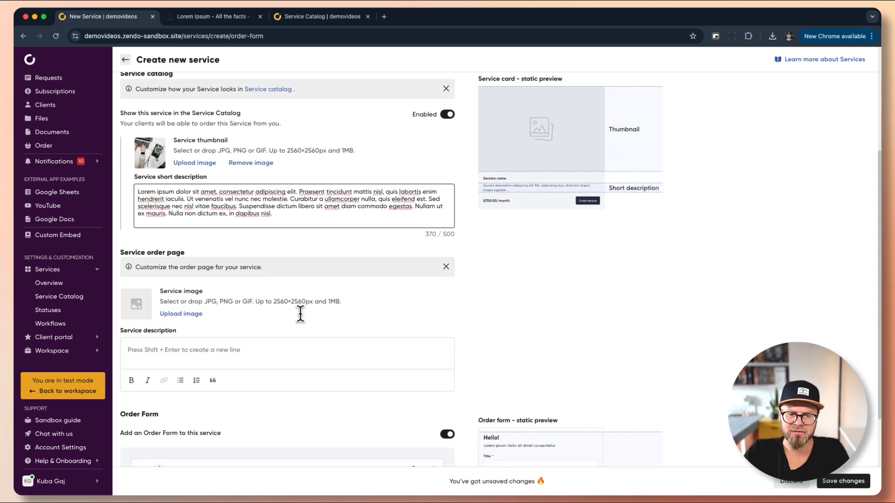
{"action": "left_click", "coordinate": [199, 345]}
{"action": "type", "text": "Lorem ipsum dolor sit amet, consectetur adipiscing elit. Praesent tincidunt mattis nisl, quis lobortis enim hendrerit iaculis. Ut venenatis vel nunc nec molestie. Curabitur a ullamcorper nulla, quis eleifend est. Sed scelerisque nec nisl vitae faucibus. Suspendisse dictum libero sit amet diam commodo egestas. Nullam ut ex mauris. Nulla non dictum ex, in dapibus nisl."}
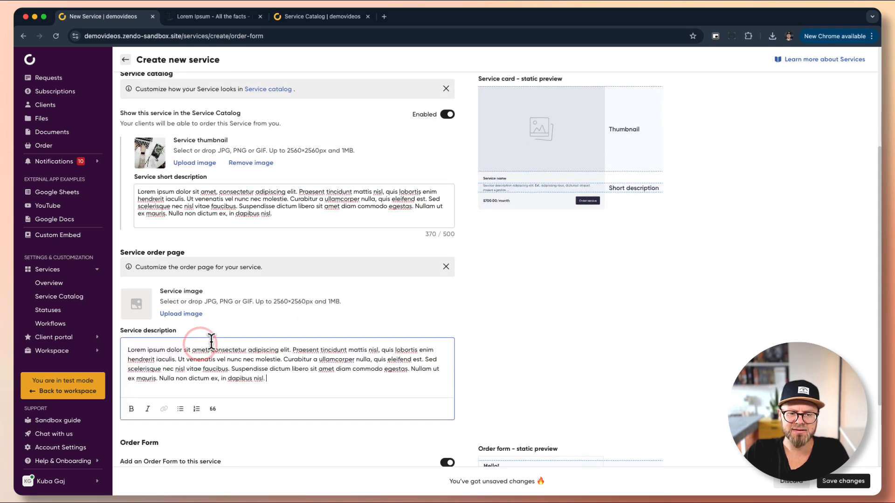
{"action": "left_click_drag", "start_coordinate": [292, 199], "coordinate": [343, 239]}
{"action": "key", "text": "BackSpace"}
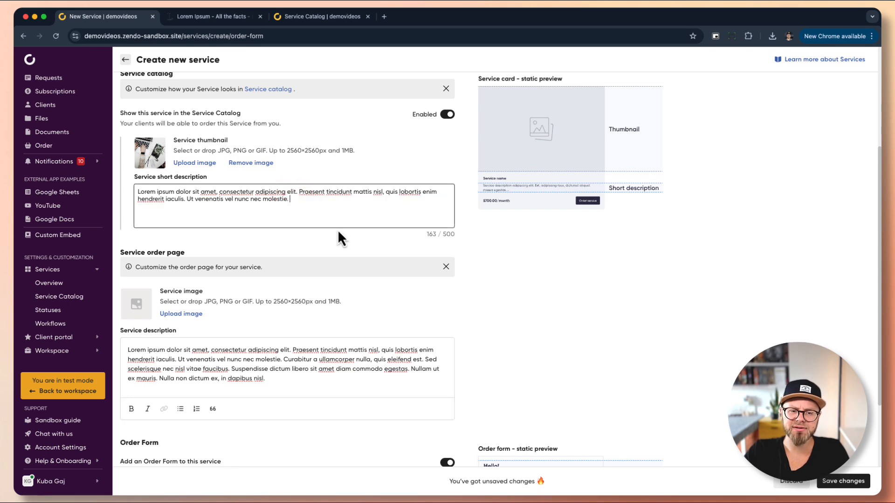
{"action": "left_click", "coordinate": [171, 313]}
{"action": "double_click", "coordinate": [268, 138]}
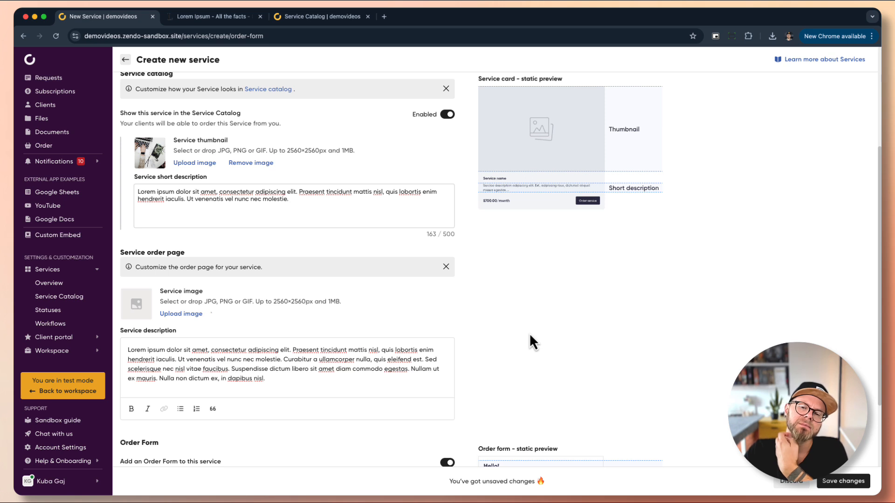
Keep the default Title, Description and Files form fields without adding any, and save
{"action": "scroll", "coordinate": [460, 326], "scroll_direction": "down", "scroll_amount": 4}
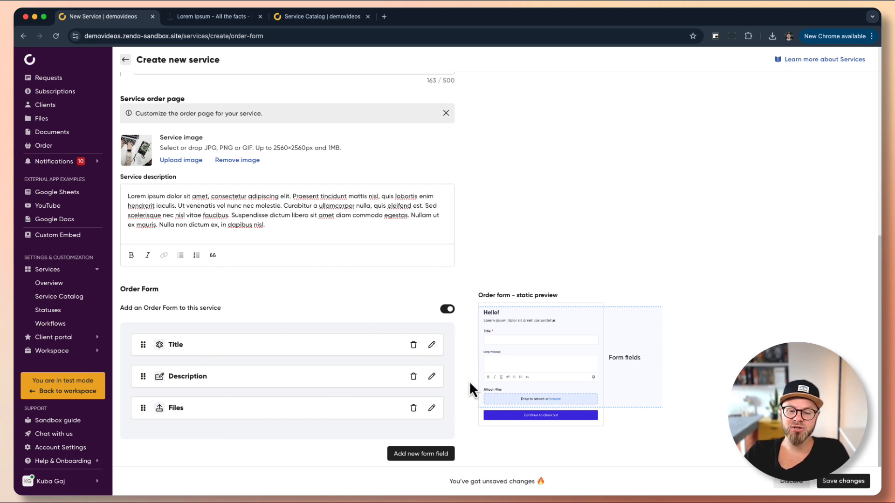
{"action": "left_click", "coordinate": [433, 456]}
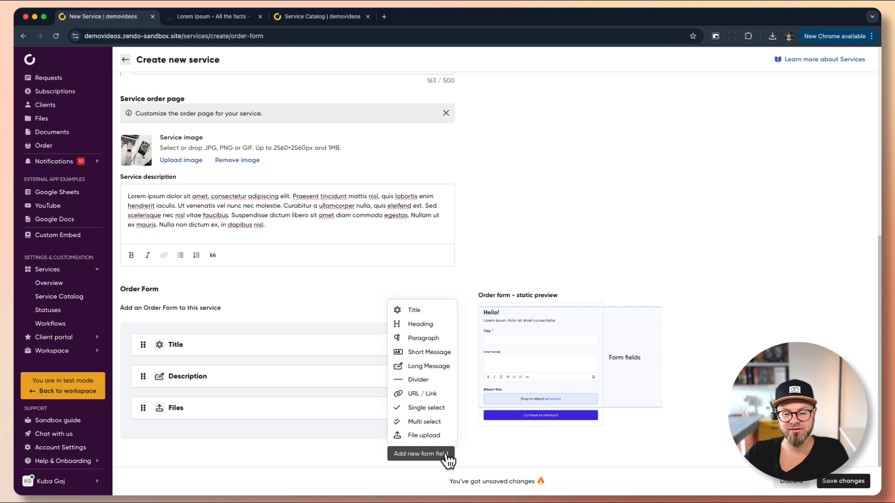
{"action": "left_click", "coordinate": [312, 440]}
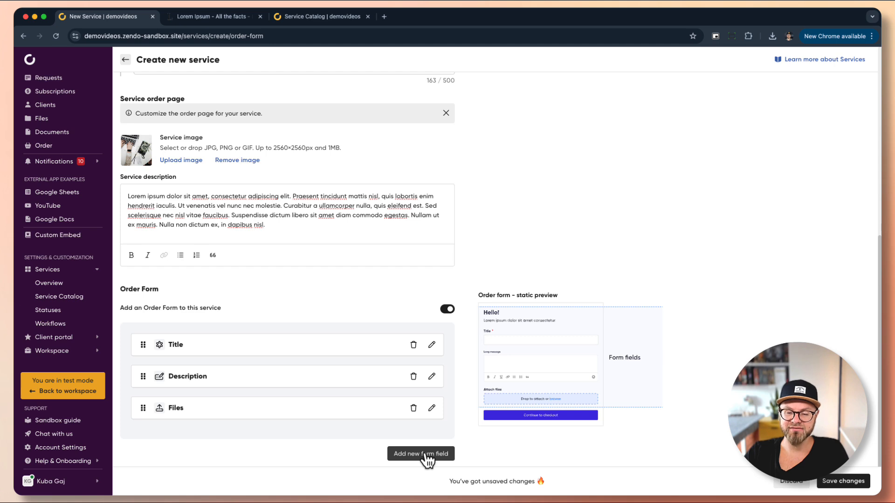
{"action": "scroll", "coordinate": [505, 287], "scroll_direction": "up", "scroll_amount": 10}
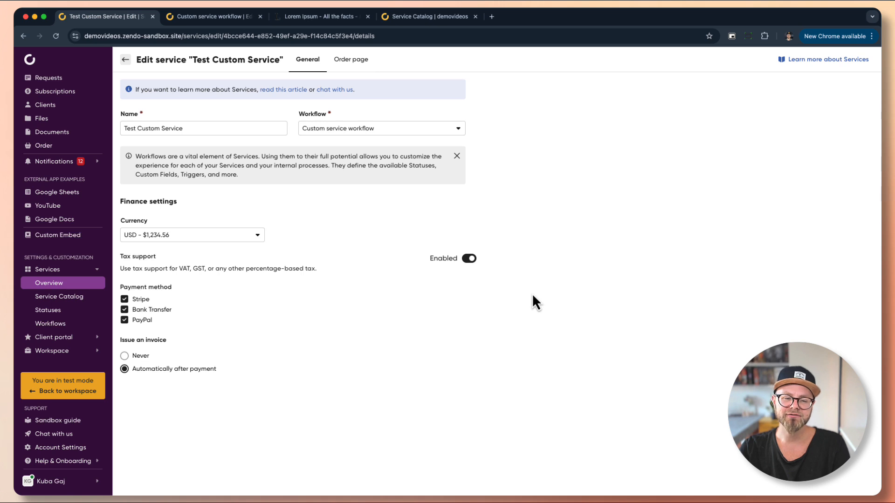
Show the Workflows list, including Custom service workflow's eight statuses
{"action": "left_click", "coordinate": [60, 323]}
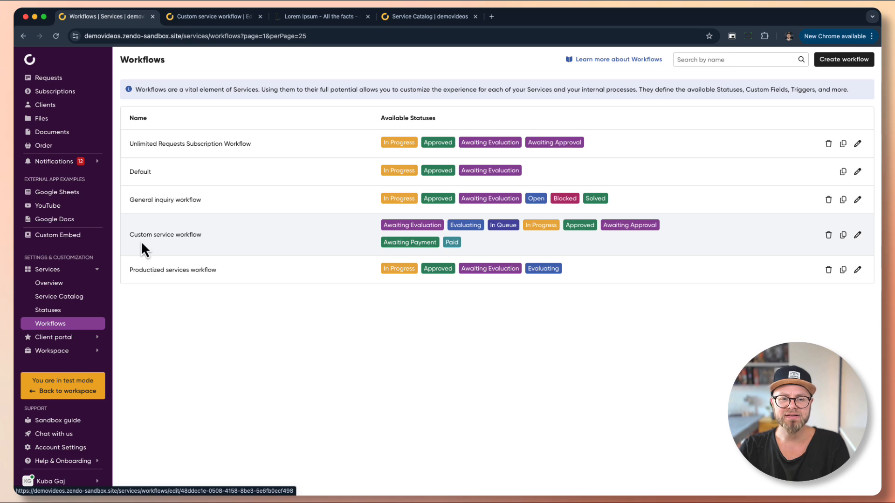
Inspect the Custom service workflow, then switch to the client portal's service catalog
{"action": "left_click", "coordinate": [857, 235]}
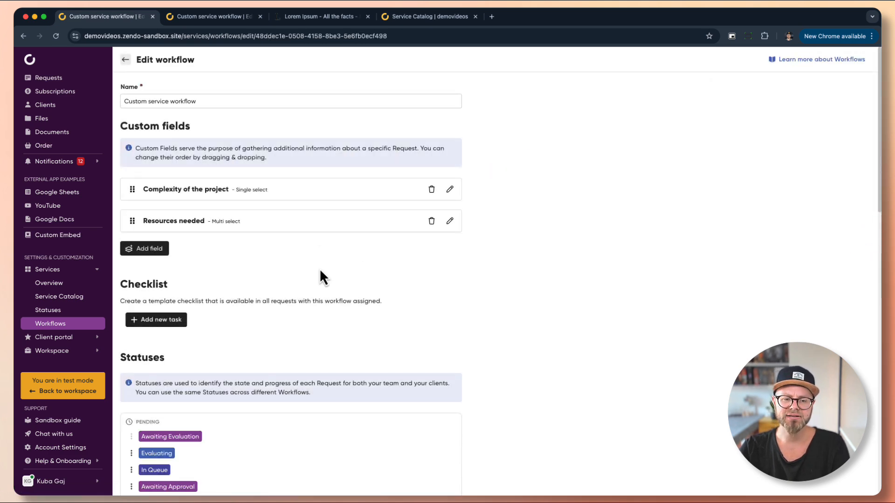
{"action": "scroll", "coordinate": [321, 273], "scroll_direction": "down", "scroll_amount": 8}
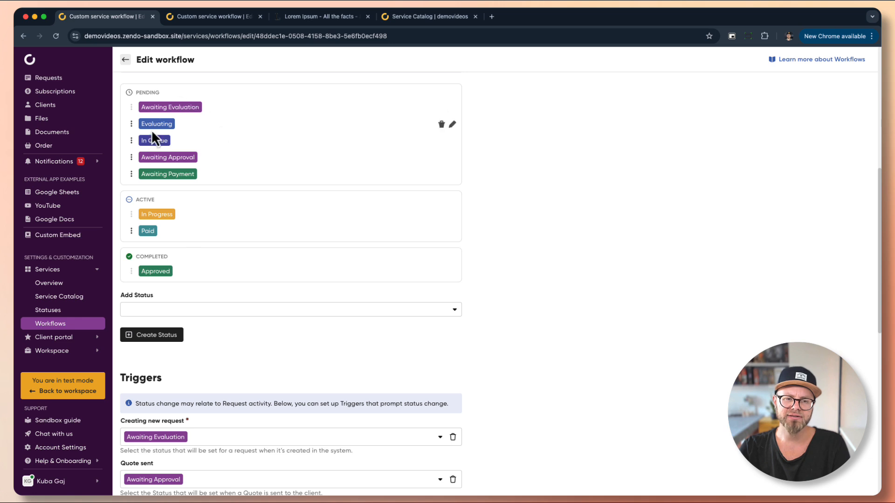
{"action": "scroll", "coordinate": [211, 279], "scroll_direction": "down", "scroll_amount": 5}
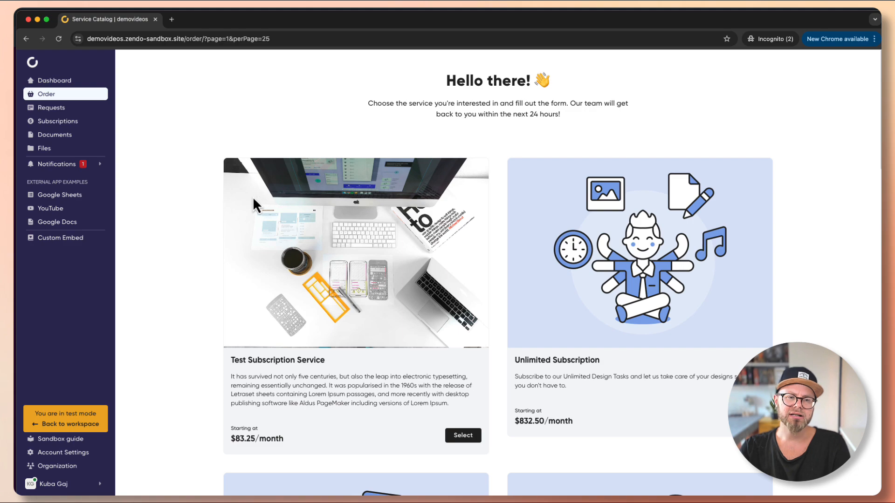
As the client, request Test Custom Service titled 'Custom Logo Design' with lorem ipsum description and invoice details
{"action": "scroll", "coordinate": [309, 242], "scroll_direction": "down", "scroll_amount": 10}
{"action": "scroll", "coordinate": [363, 245], "scroll_direction": "up", "scroll_amount": 5}
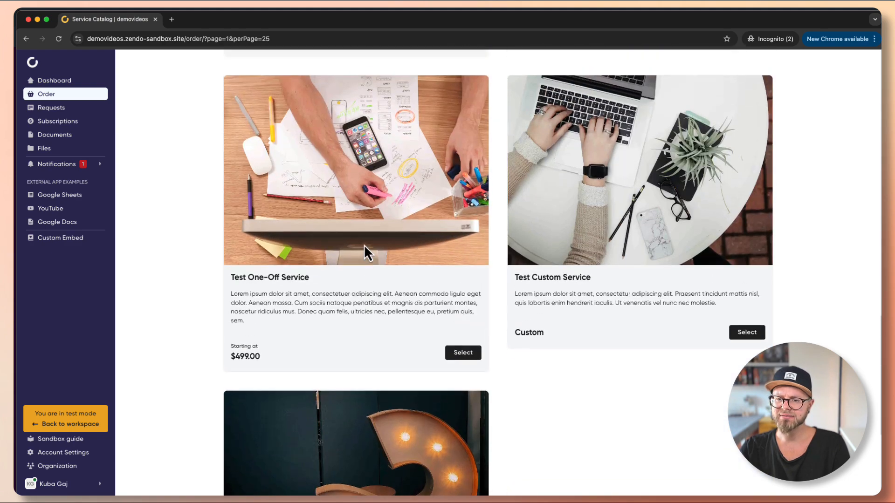
{"action": "scroll", "coordinate": [363, 244], "scroll_direction": "up", "scroll_amount": 3}
{"action": "left_click", "coordinate": [565, 388]}
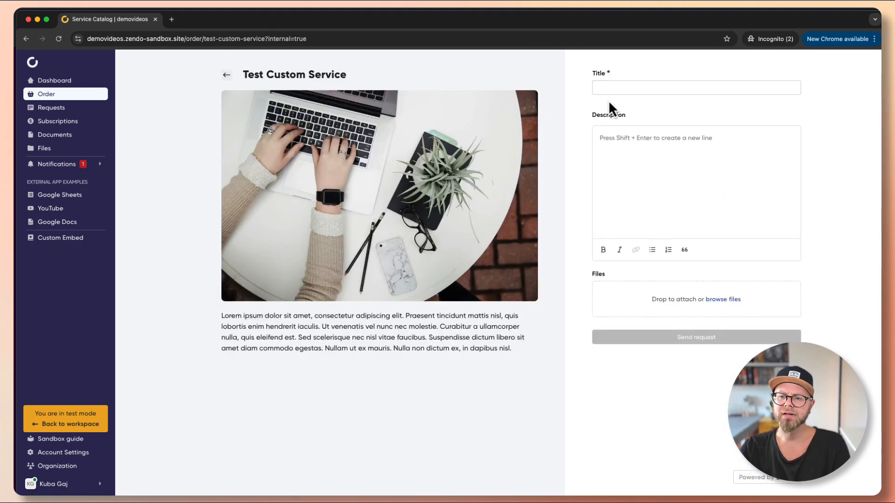
{"action": "left_click", "coordinate": [609, 88]}
{"action": "type", "text": "Custom Logo Design"}
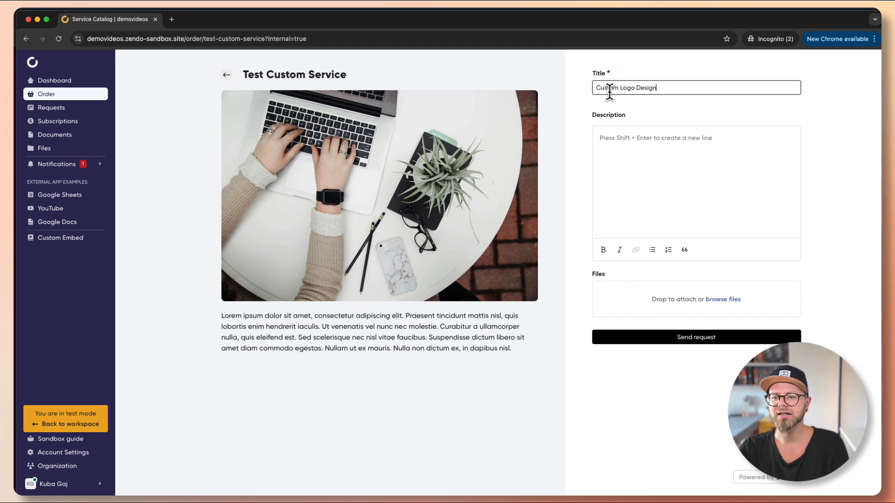
{"action": "key", "text": "Tab"}
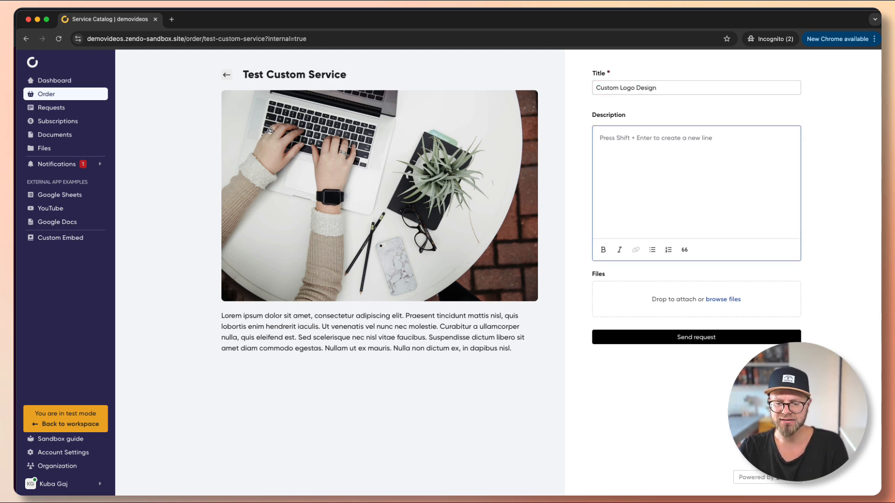
{"action": "left_click", "coordinate": [603, 156]}
{"action": "type", "text": "Lorem ipsum dolor sit amet, consectetur adipiscing elit. Praesent tincidunt mattis nisl, quis lobortis enim hendrerit iaculis. Ut venenatis vel nunc nec molestie. Curabitur a ullamcorper nulla, quis eleifend est. Sed scelerisque nec nisl vitae faucibus. Suspendisse dictum libero sit amet diam commodo egestas. Nullam ut ex mauris. Nulla non dictum ex, in dapibus nisl."}
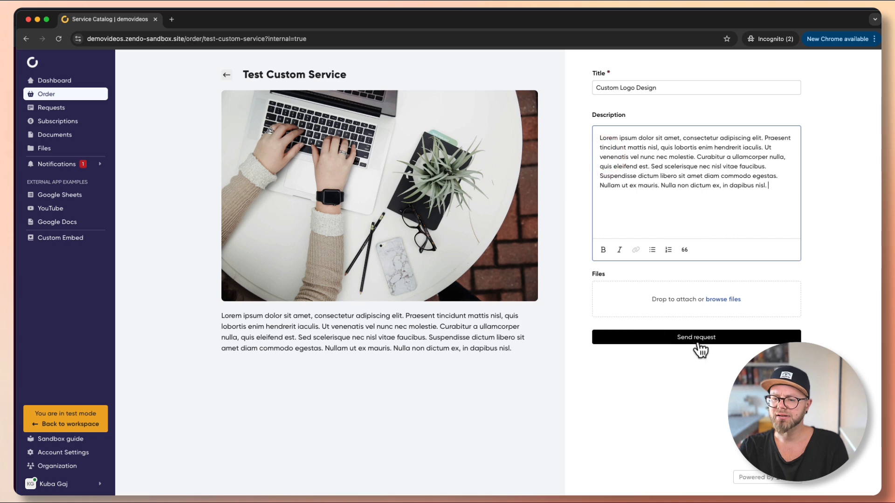
{"action": "left_click", "coordinate": [722, 338]}
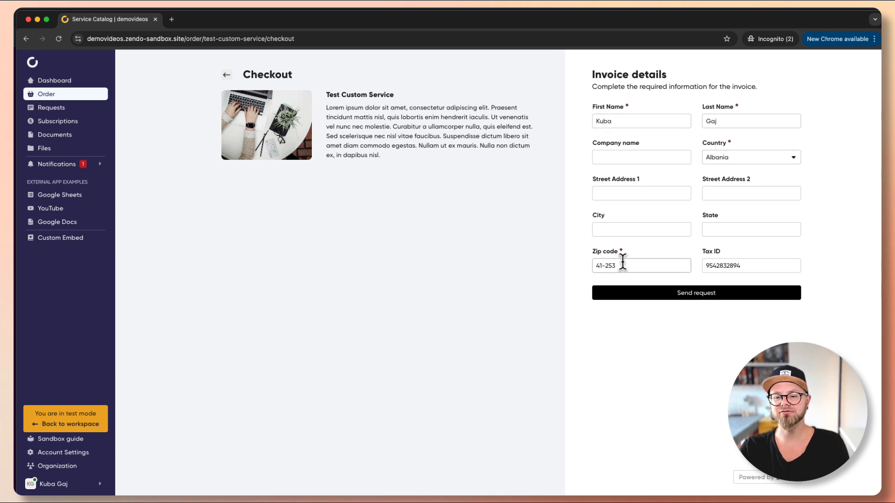
{"action": "left_click", "coordinate": [658, 293]}
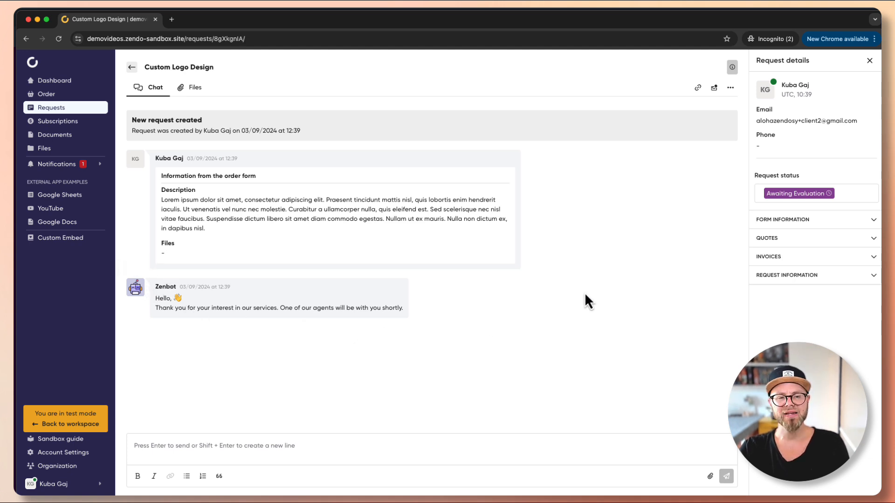
Back in the admin workspace, open the Custom Logo Design request from the Requests table
{"action": "left_click", "coordinate": [37, 20]}
{"action": "scroll", "coordinate": [370, 136], "scroll_direction": "down", "scroll_amount": 2}
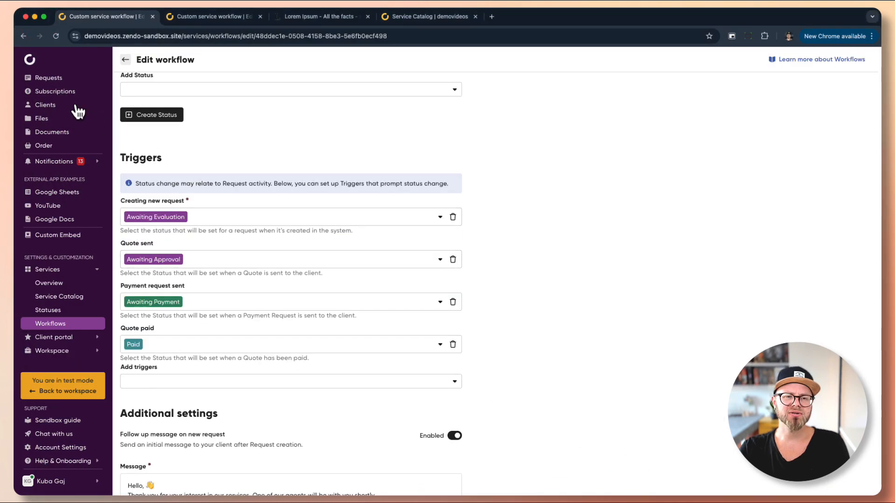
{"action": "left_click", "coordinate": [66, 78]}
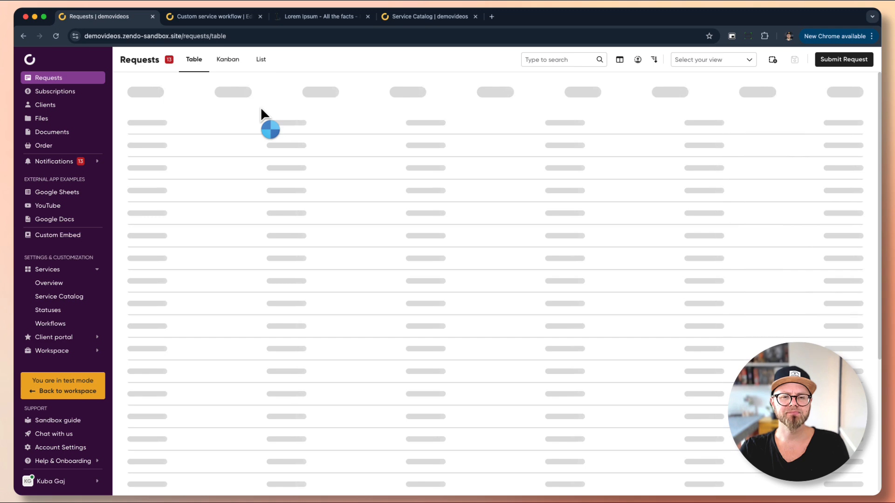
{"action": "left_click", "coordinate": [209, 115]}
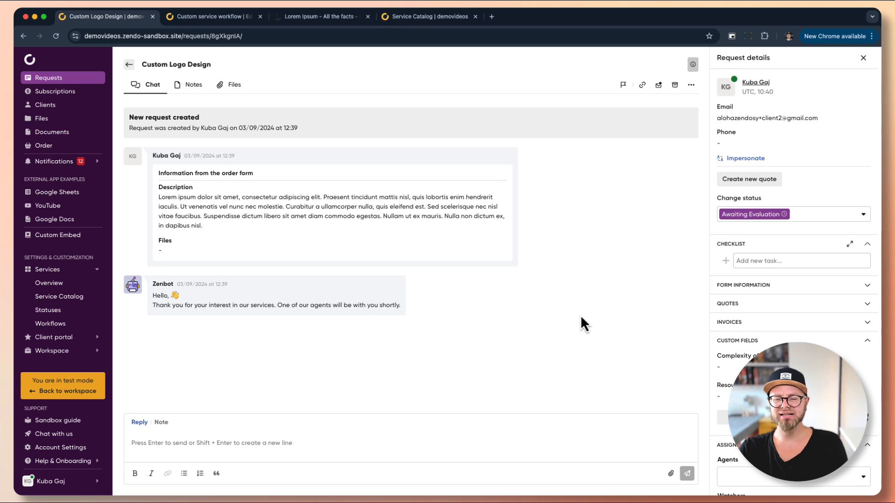
Start a new quote based on Productized Service Example #2
{"action": "left_click", "coordinate": [742, 181]}
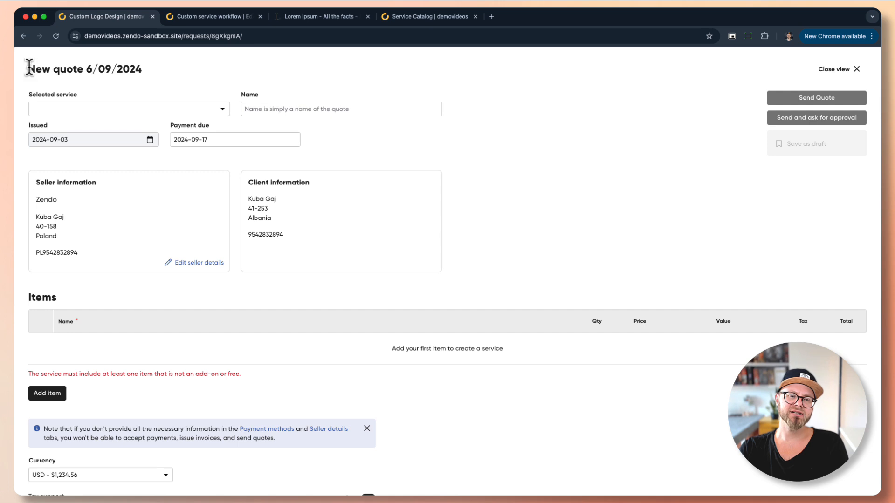
{"action": "left_click", "coordinate": [80, 111]}
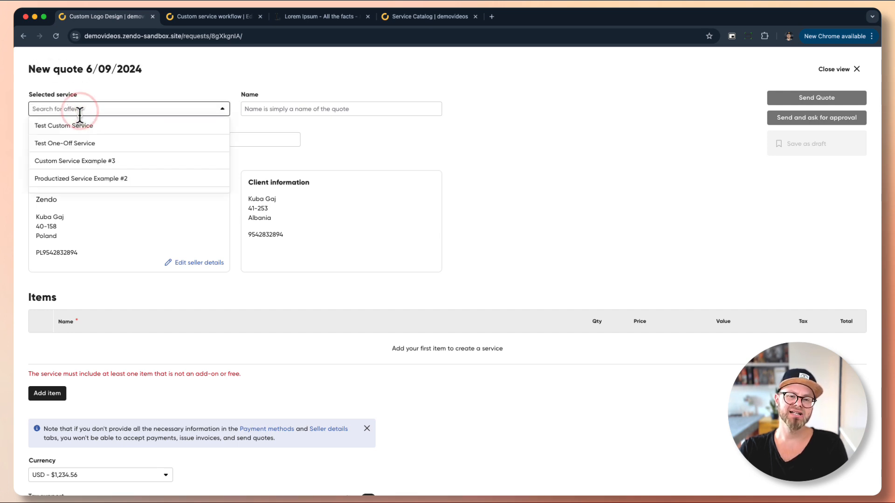
{"action": "scroll", "coordinate": [96, 172], "scroll_direction": "down", "scroll_amount": 1}
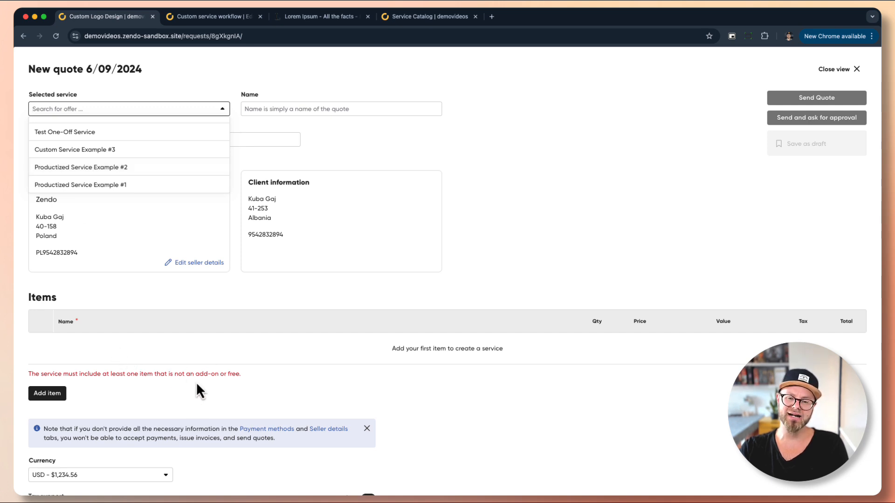
{"action": "left_click", "coordinate": [117, 167]}
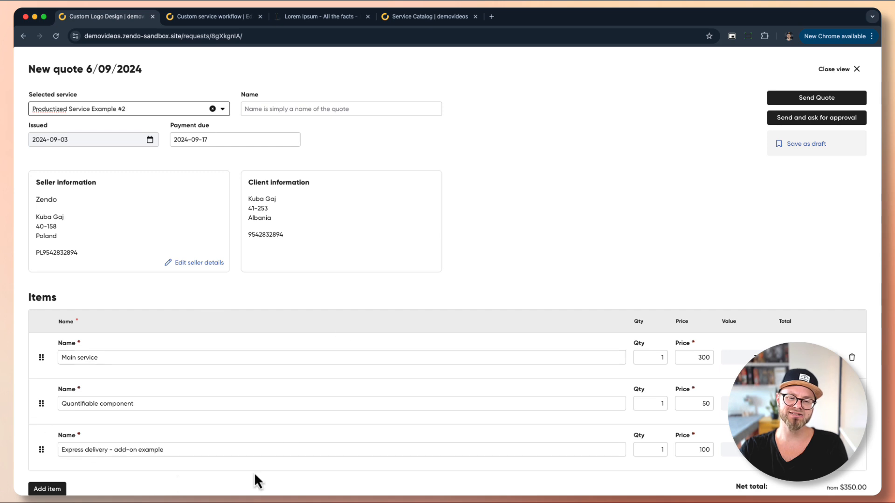
Remove the Express delivery add-on and set the Quantifiable component quantity to 4
{"action": "scroll", "coordinate": [163, 397], "scroll_direction": "down", "scroll_amount": 1}
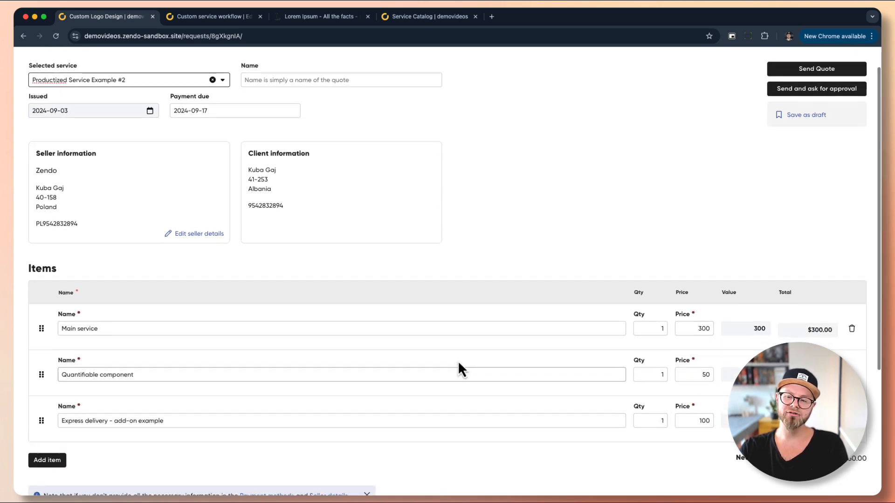
{"action": "scroll", "coordinate": [457, 360], "scroll_direction": "down", "scroll_amount": 1}
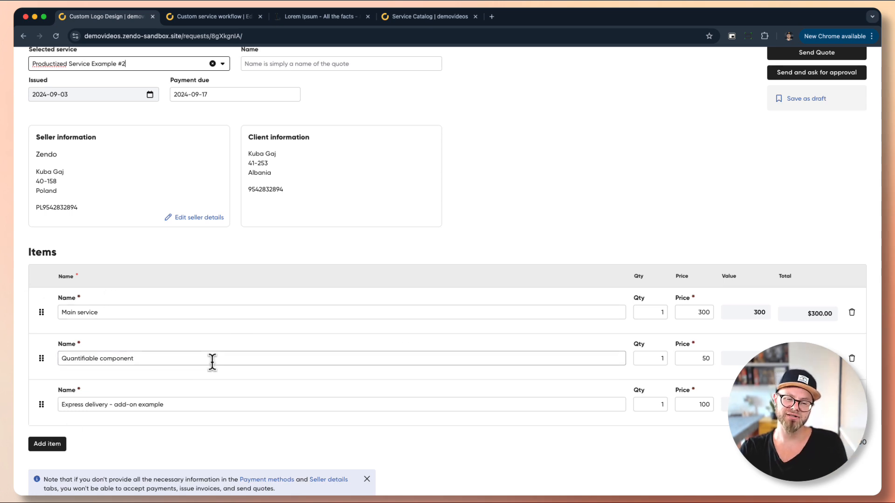
{"action": "scroll", "coordinate": [412, 333], "scroll_direction": "down", "scroll_amount": 2}
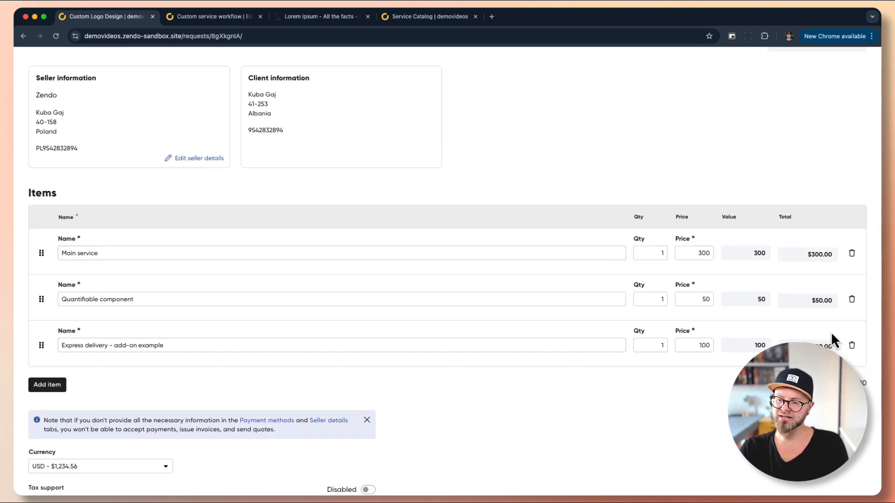
{"action": "left_click", "coordinate": [849, 346]}
{"action": "double_click", "coordinate": [658, 299]}
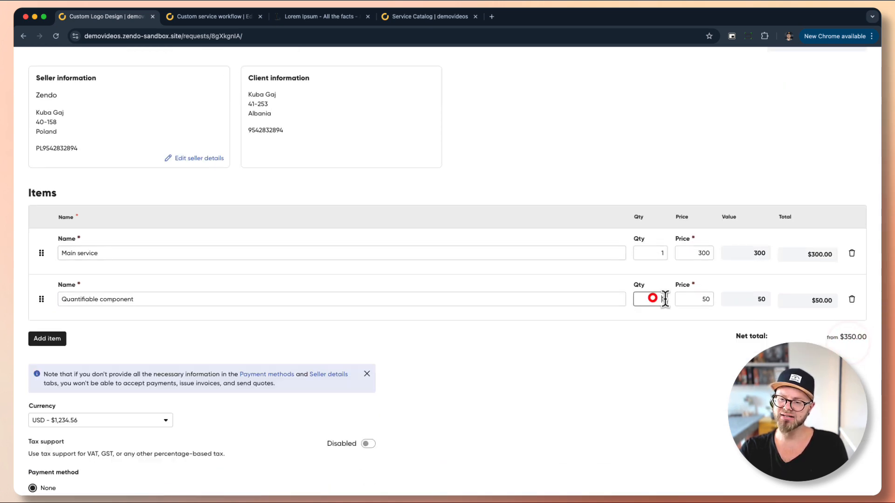
{"action": "type", "text": "4"}
{"action": "double_click", "coordinate": [705, 299]}
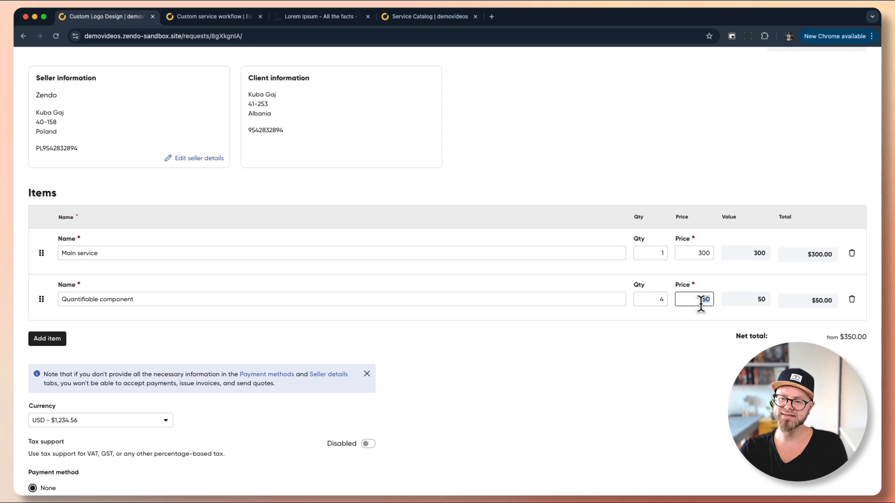
Make the quote payable through Stripe
{"action": "scroll", "coordinate": [543, 202], "scroll_direction": "down", "scroll_amount": 2}
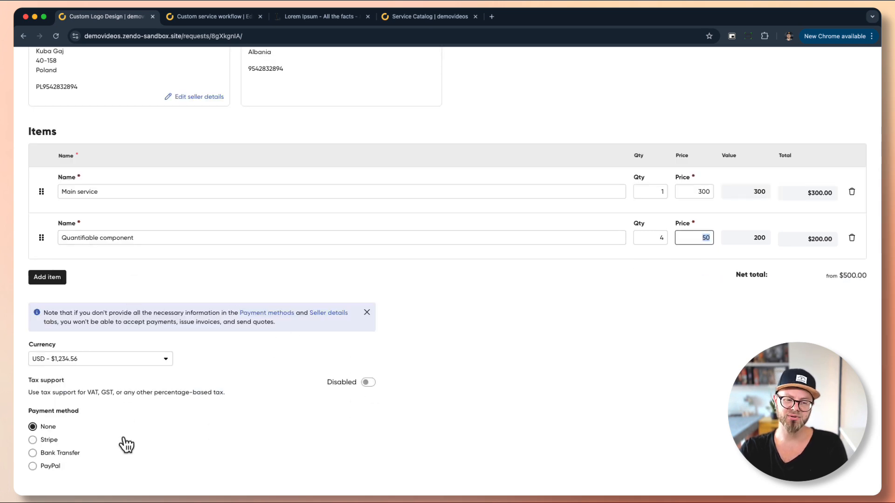
{"action": "left_click", "coordinate": [49, 440]}
{"action": "scroll", "coordinate": [93, 420], "scroll_direction": "down", "scroll_amount": 2}
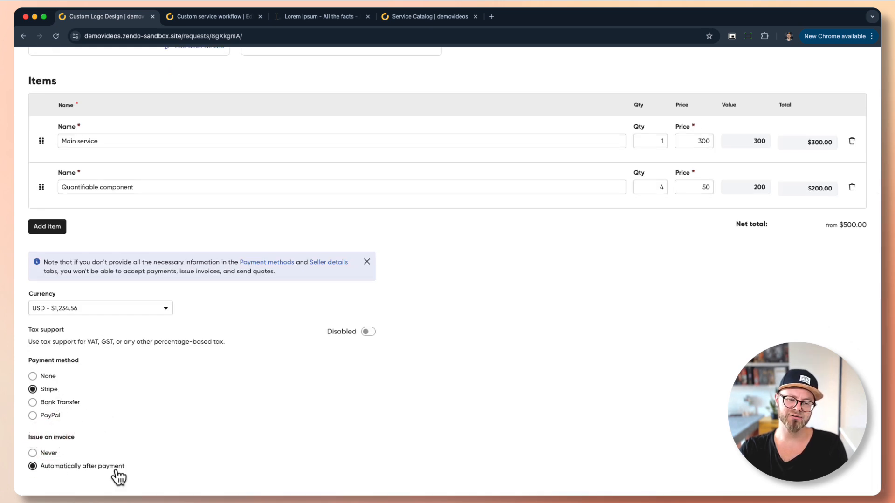
{"action": "scroll", "coordinate": [544, 324], "scroll_direction": "up", "scroll_amount": 5}
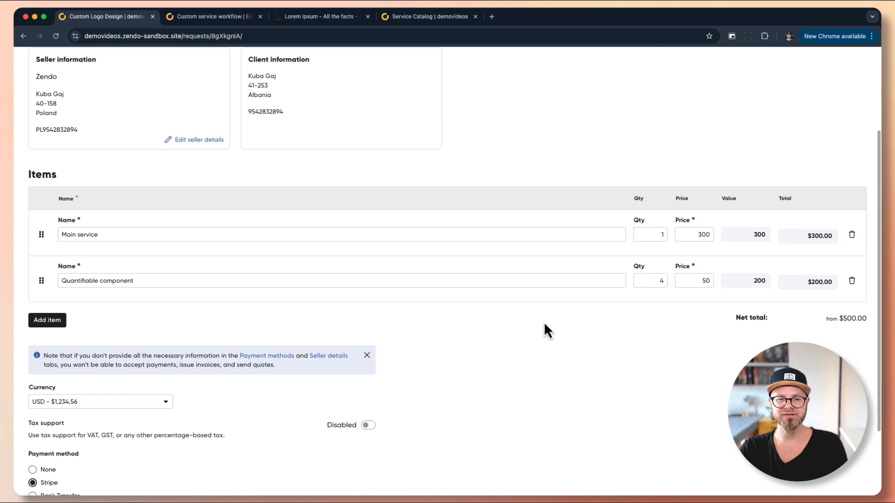
Name the quote 'Custom Logo Design'
{"action": "left_click", "coordinate": [380, 109]}
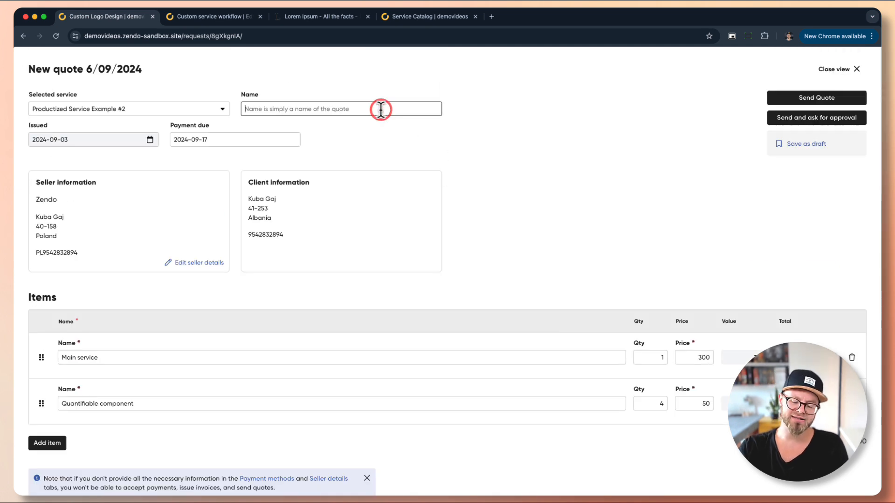
{"action": "type", "text": "ustom Logo Design"}
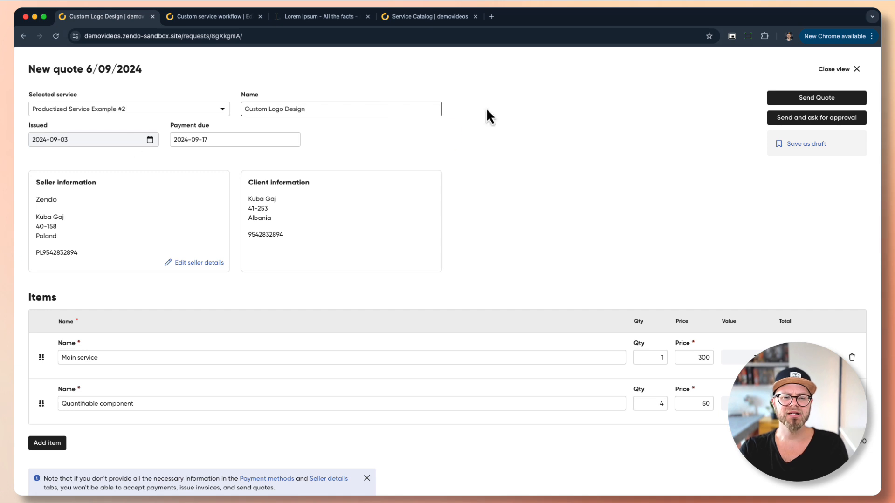
{"action": "left_click", "coordinate": [445, 138]}
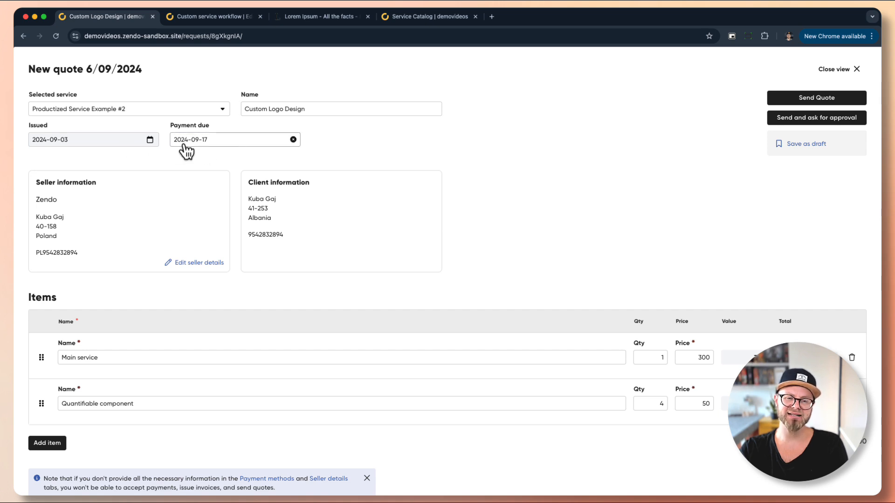
Keep the default payment due date and send the quote to the client for approval
{"action": "left_click", "coordinate": [212, 140]}
{"action": "left_click", "coordinate": [576, 199]}
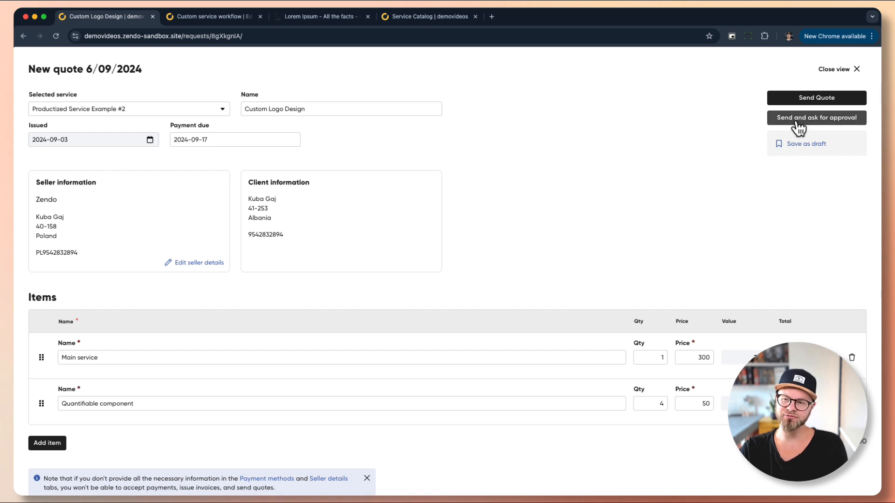
{"action": "left_click", "coordinate": [798, 122]}
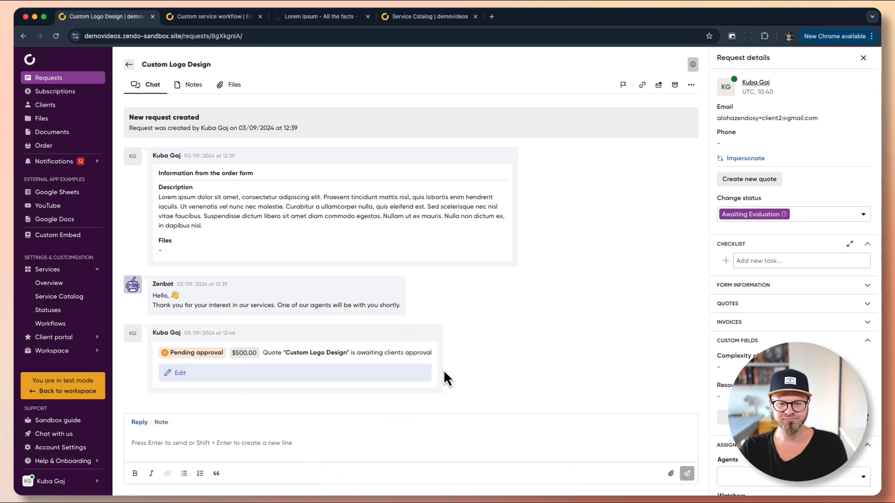
Reopen the Custom Logo Design quote, then close the editor to return to the request
{"action": "left_click", "coordinate": [179, 374]}
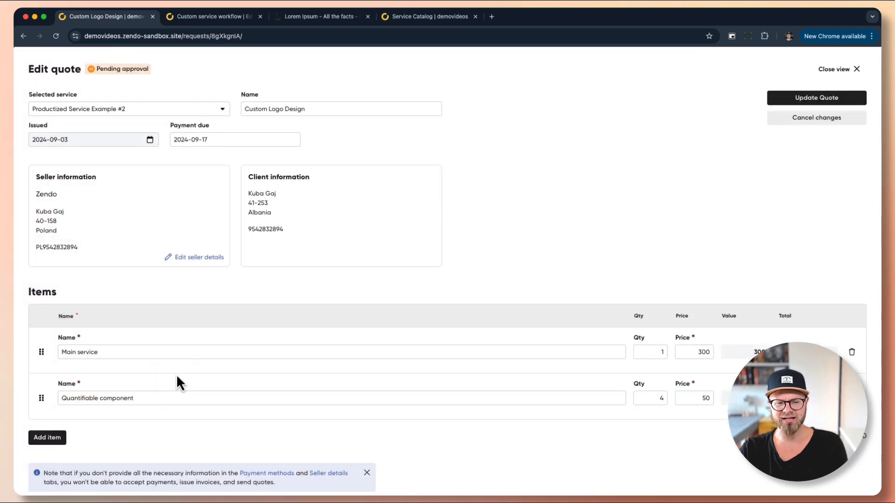
{"action": "scroll", "coordinate": [523, 346], "scroll_direction": "down", "scroll_amount": 3}
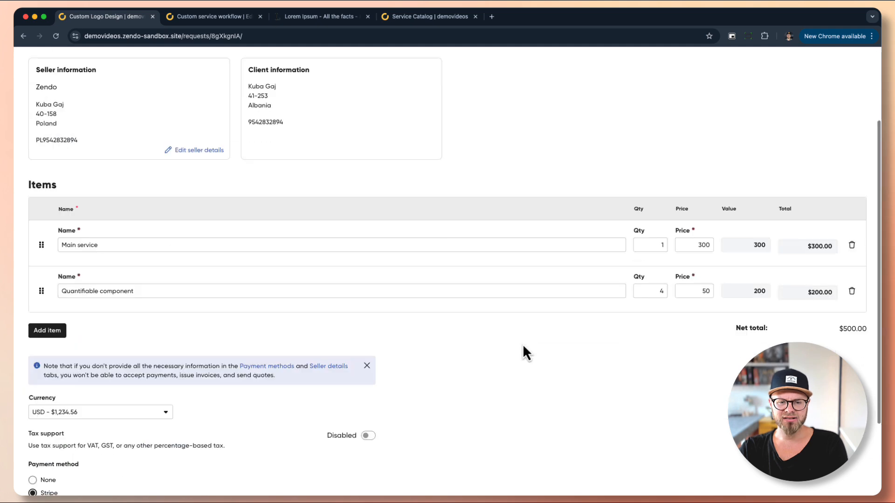
{"action": "scroll", "coordinate": [522, 344], "scroll_direction": "down", "scroll_amount": 3}
{"action": "scroll", "coordinate": [580, 248], "scroll_direction": "up", "scroll_amount": 2}
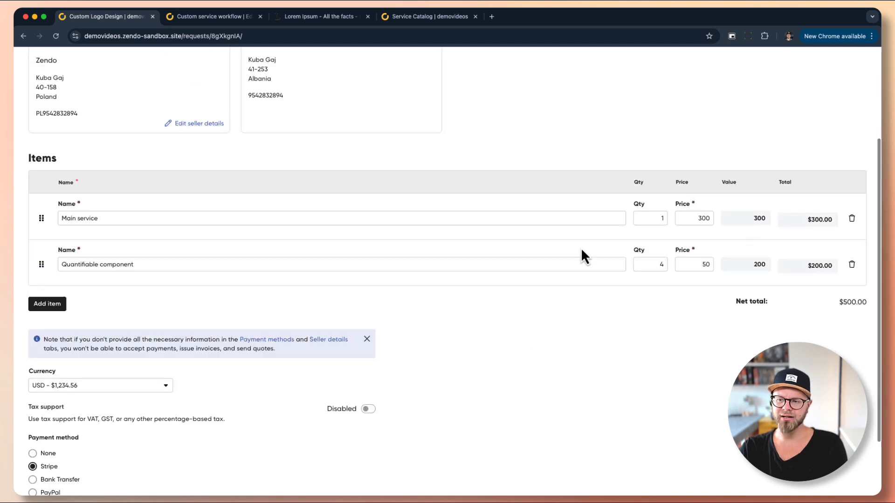
{"action": "scroll", "coordinate": [580, 248], "scroll_direction": "up", "scroll_amount": 3}
{"action": "scroll", "coordinate": [580, 252], "scroll_direction": "up", "scroll_amount": 1}
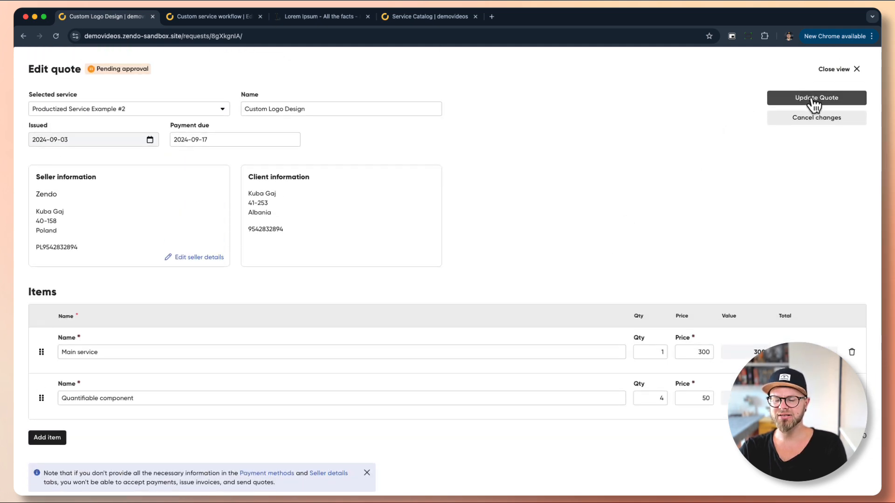
{"action": "left_click", "coordinate": [833, 69]}
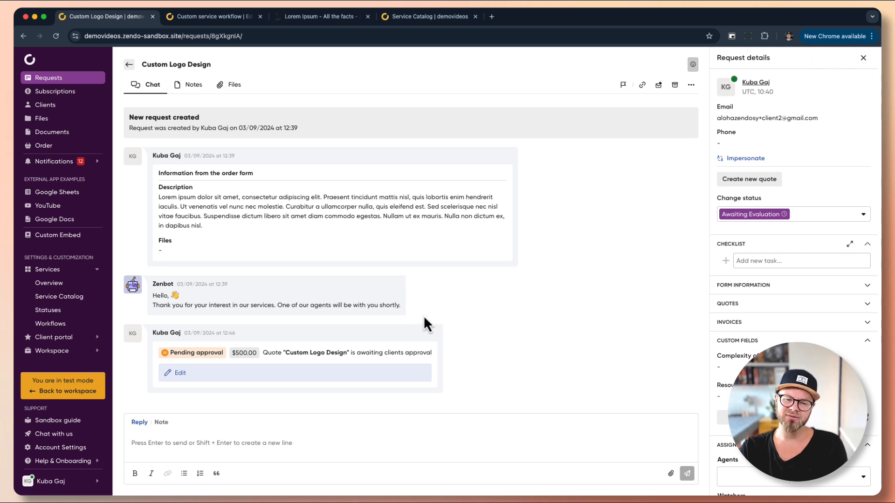
In the client's incognito window, review the $500.00 Custom Logo Design quote and approve it
{"action": "key", "text": "super+grave"}
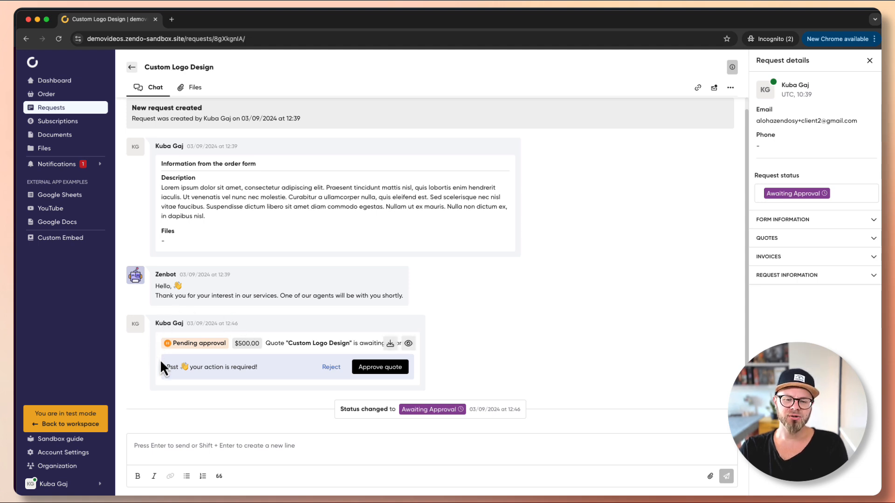
{"action": "left_click", "coordinate": [410, 342]}
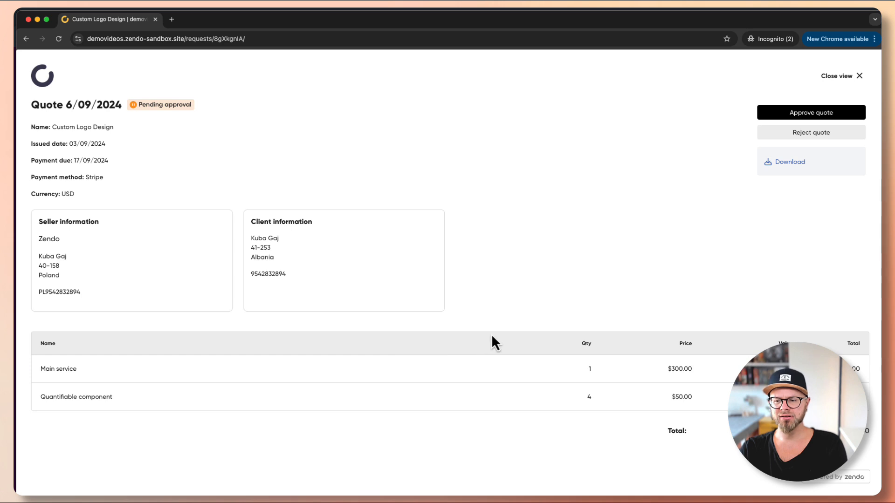
{"action": "key", "text": "Escape"}
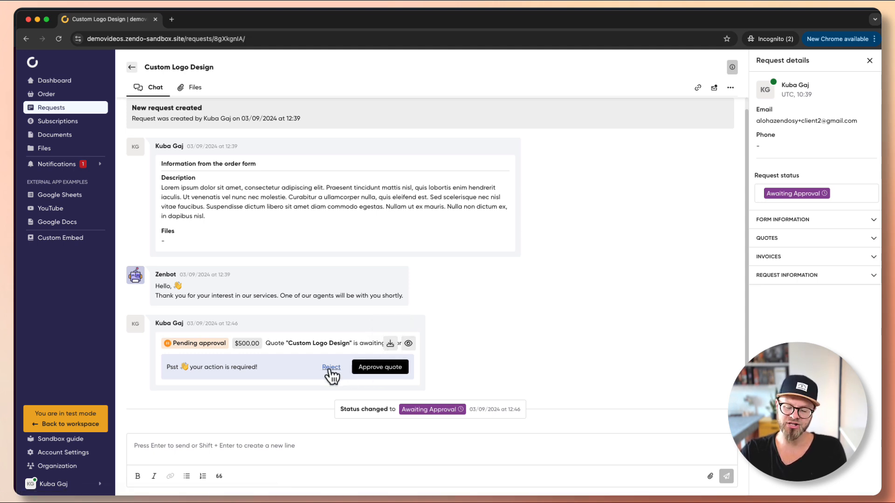
{"action": "left_click", "coordinate": [408, 343]}
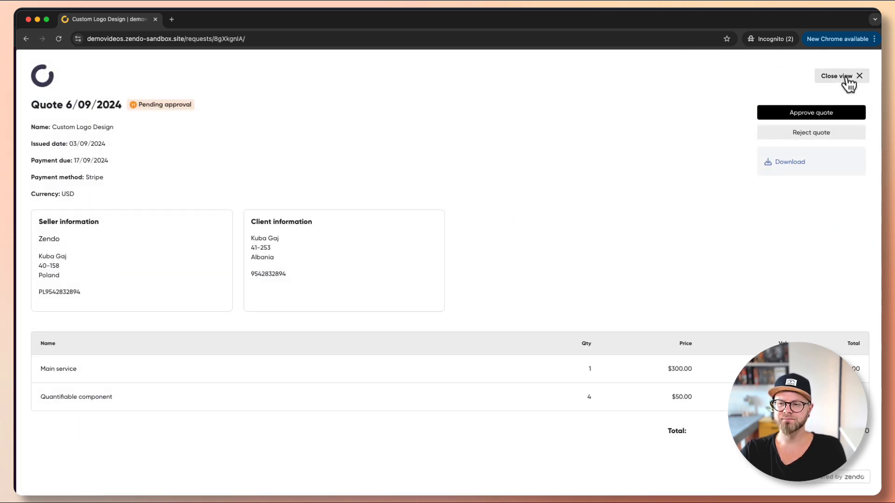
{"action": "left_click", "coordinate": [846, 77]}
{"action": "left_click", "coordinate": [393, 370]}
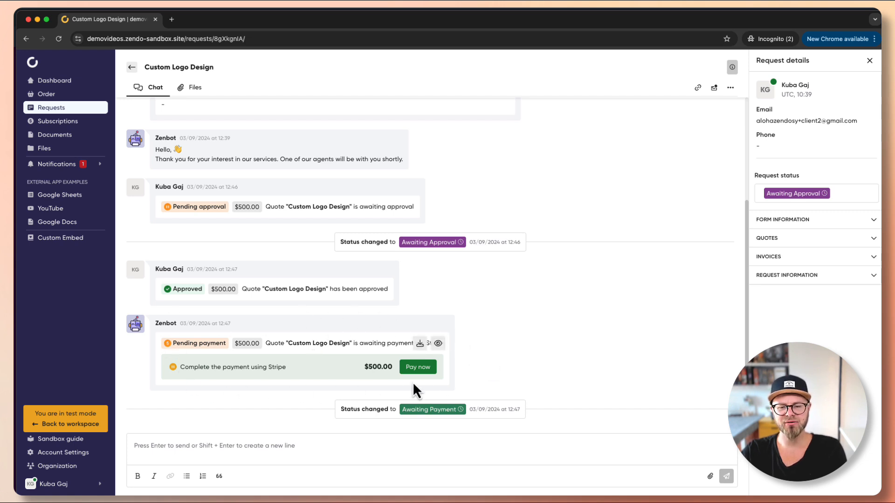
Review the approved quote, then choose Pay now to open the $500.00 Stripe checkout
{"action": "left_click", "coordinate": [438, 344]}
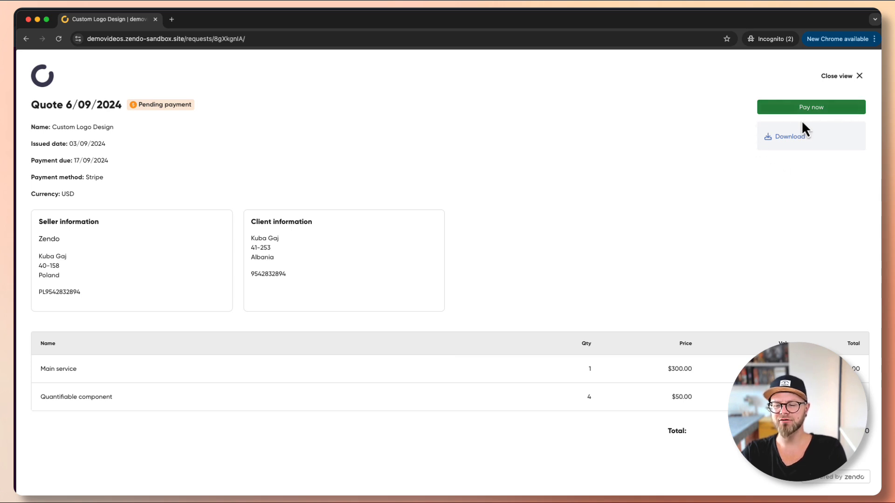
{"action": "left_click", "coordinate": [847, 77]}
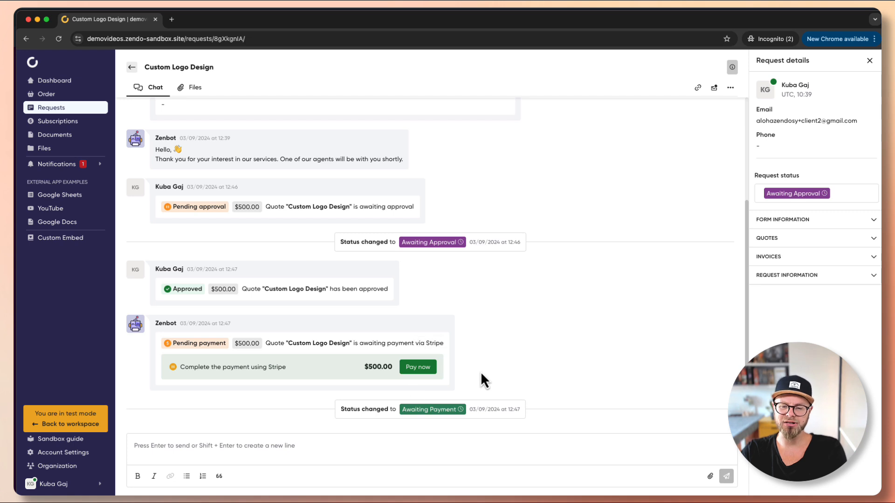
{"action": "left_click", "coordinate": [423, 371]}
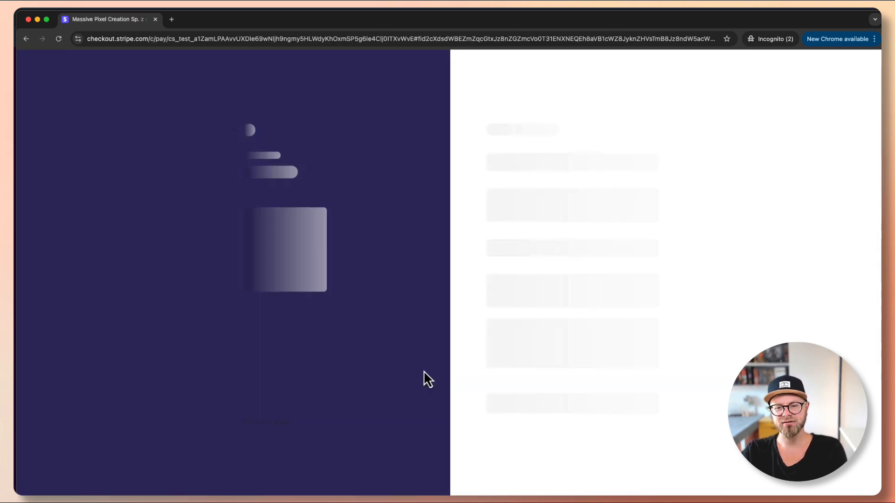
{"action": "left_click", "coordinate": [499, 170]}
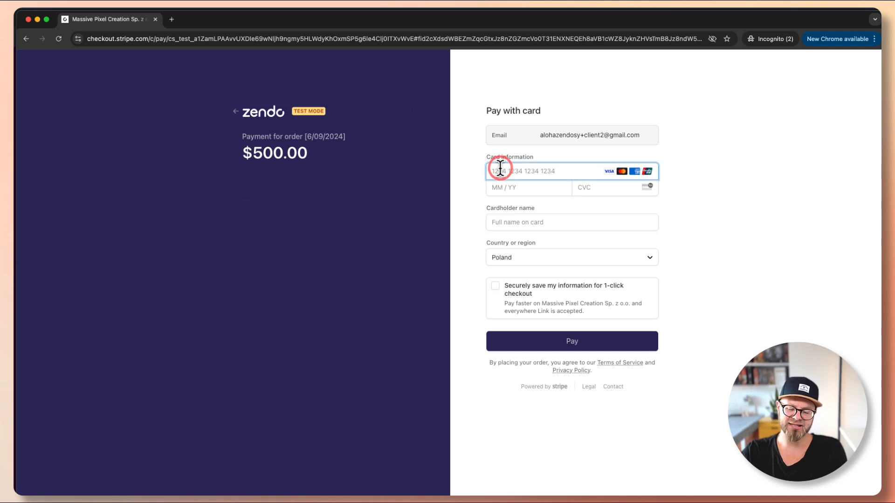
{"action": "type", "text": "4242 4242 4"}
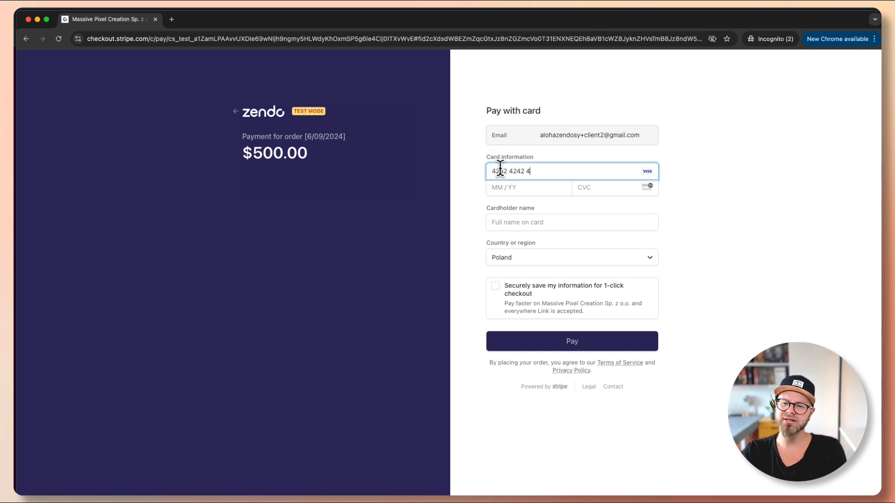
{"action": "type", "text": "242 4242"}
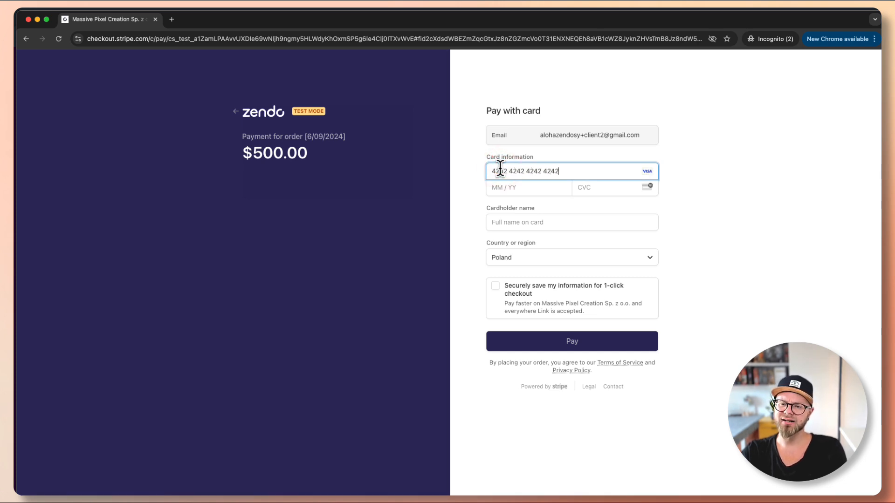
{"action": "type", "text": "1125"}
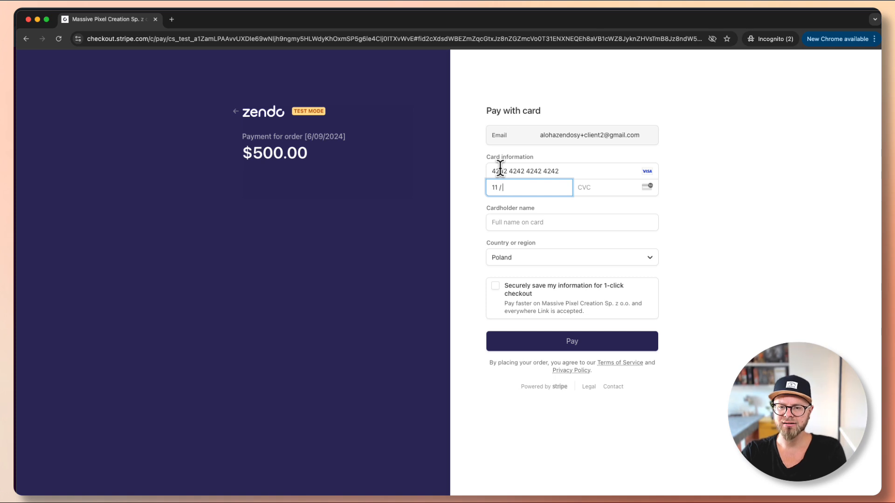
{"action": "type", "text": "123"}
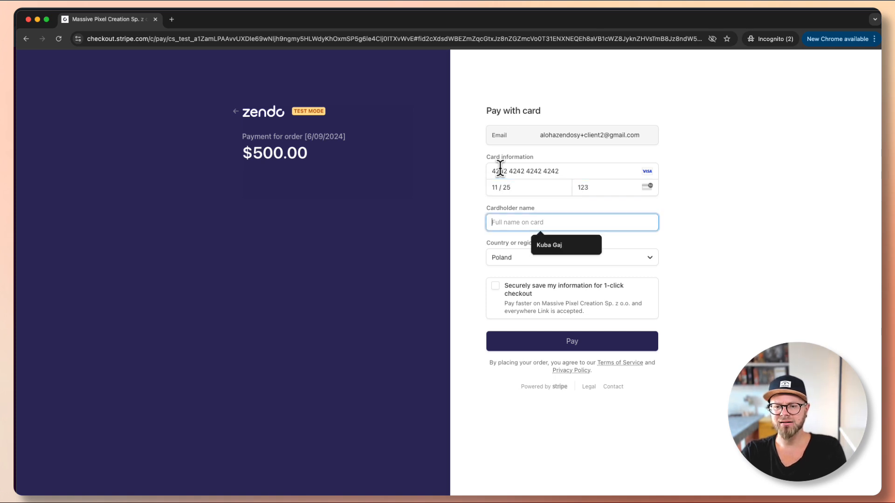
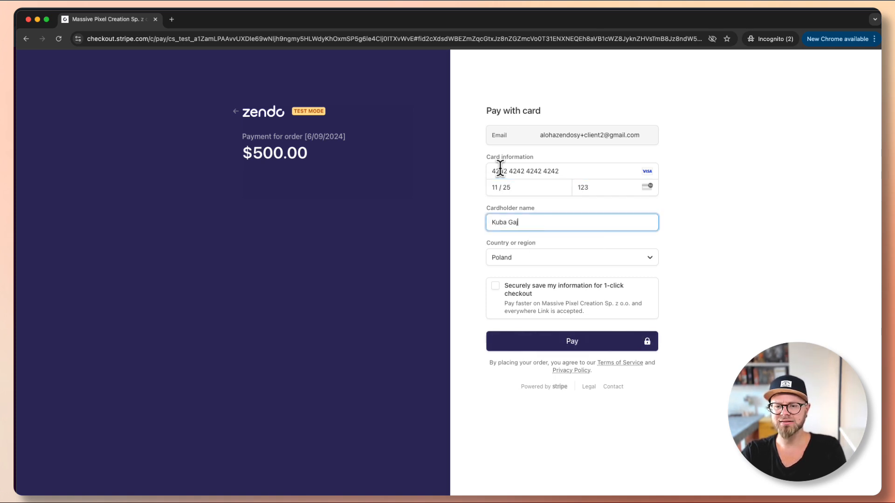
{"action": "key", "text": "Tab"}
{"action": "left_click", "coordinate": [564, 338]}
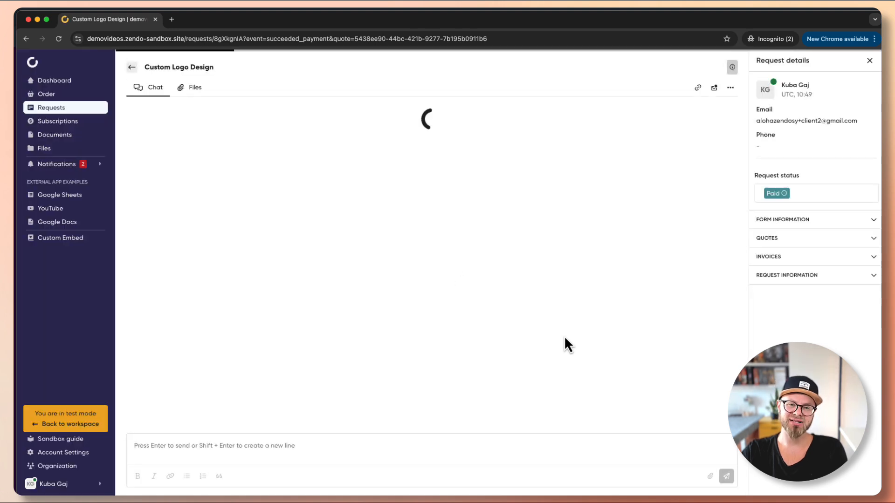
Scroll the request chat to find the Paid status and the $500.00 invoice message
{"action": "scroll", "coordinate": [566, 331], "scroll_direction": "up", "scroll_amount": 2}
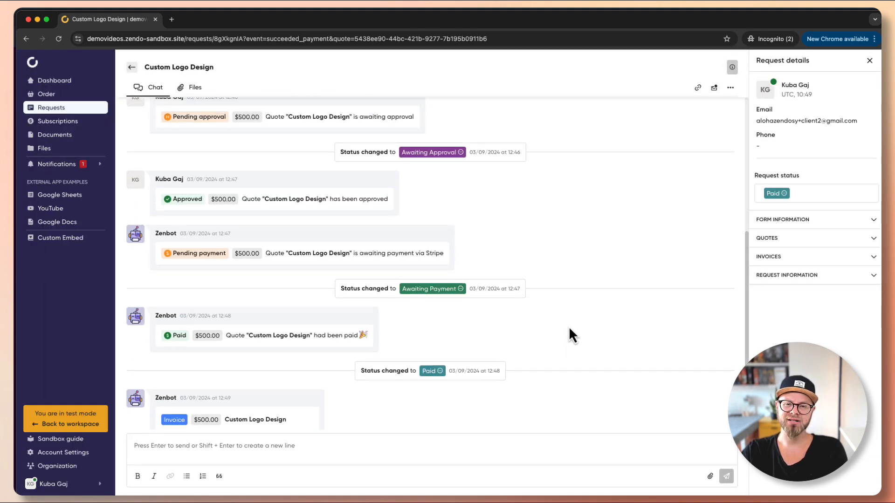
{"action": "scroll", "coordinate": [569, 326], "scroll_direction": "up", "scroll_amount": 4}
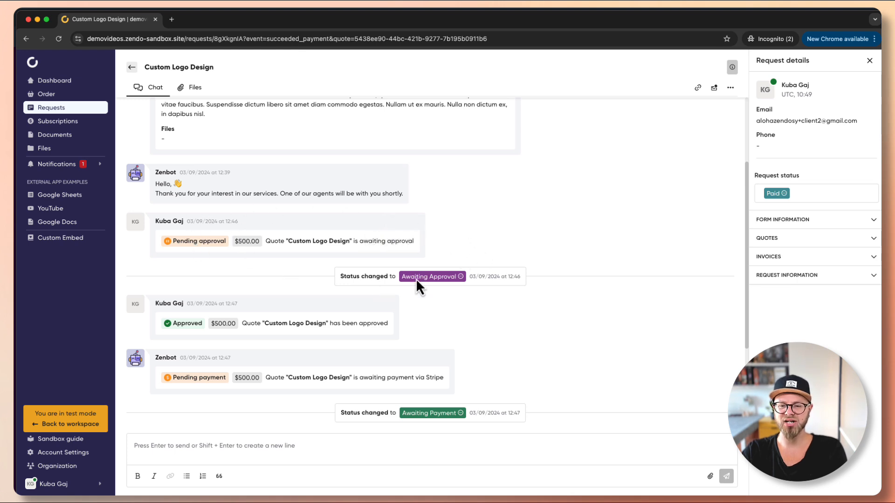
{"action": "scroll", "coordinate": [512, 286], "scroll_direction": "down", "scroll_amount": 2}
{"action": "scroll", "coordinate": [500, 290], "scroll_direction": "down", "scroll_amount": 1}
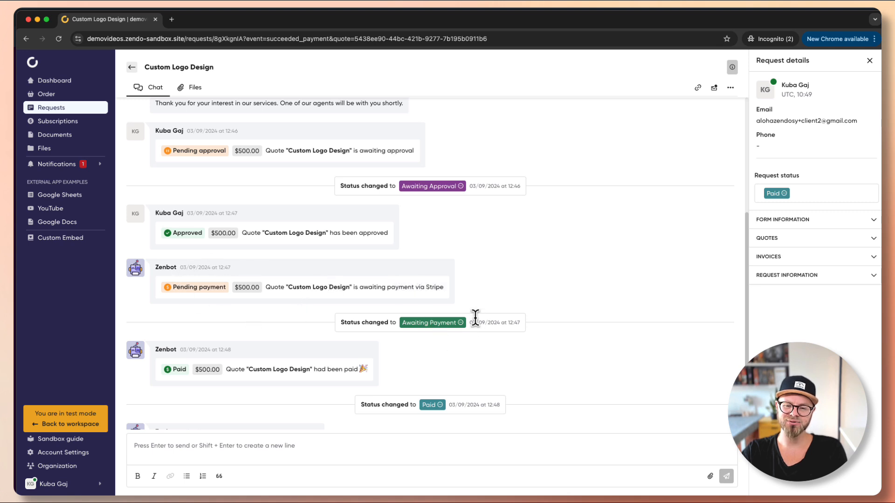
{"action": "scroll", "coordinate": [473, 333], "scroll_direction": "down", "scroll_amount": 3}
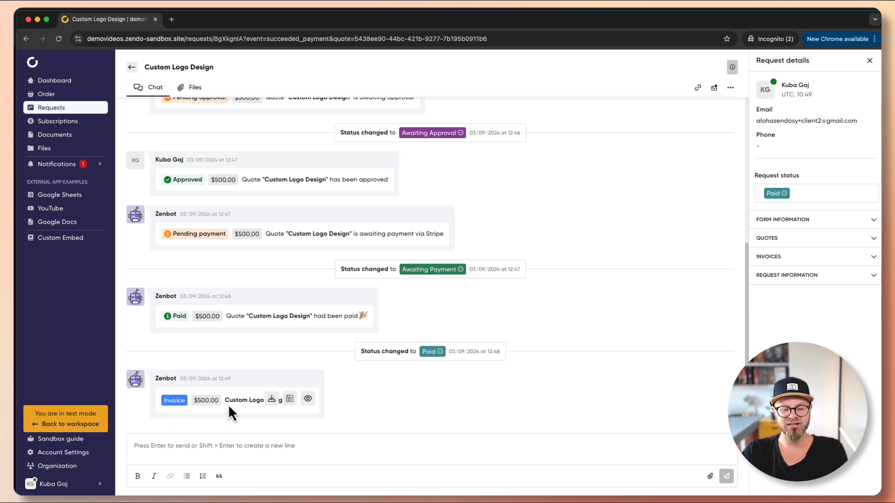
View and close the paid Custom Logo Design quote and Invoice 4/09/2024
{"action": "left_click", "coordinate": [292, 401]}
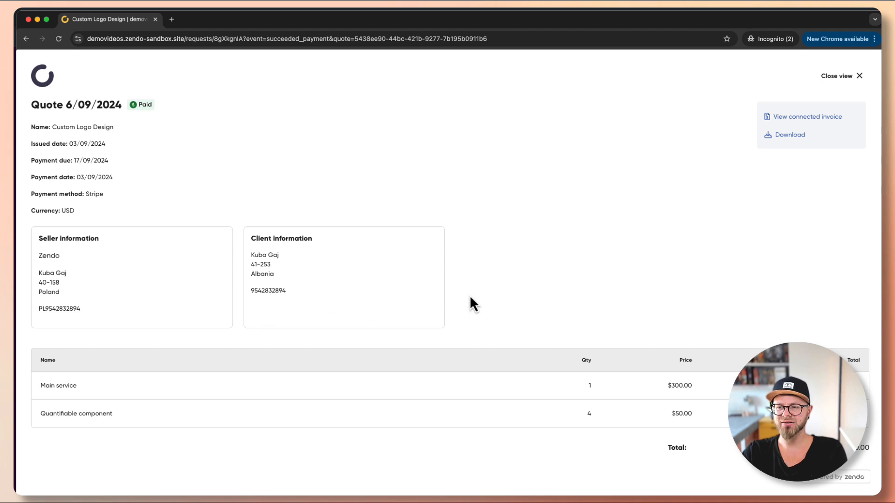
{"action": "key", "text": "Escape"}
{"action": "mouse_move", "coordinate": [292, 399]}
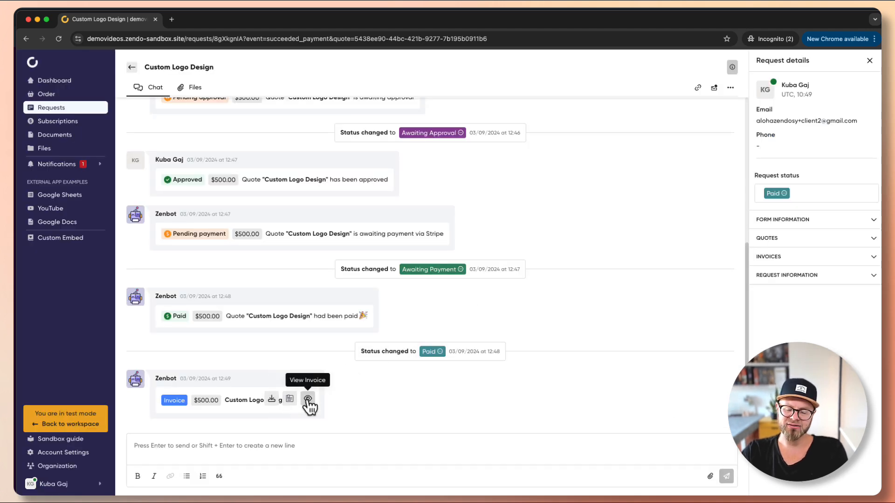
{"action": "left_click", "coordinate": [307, 400]}
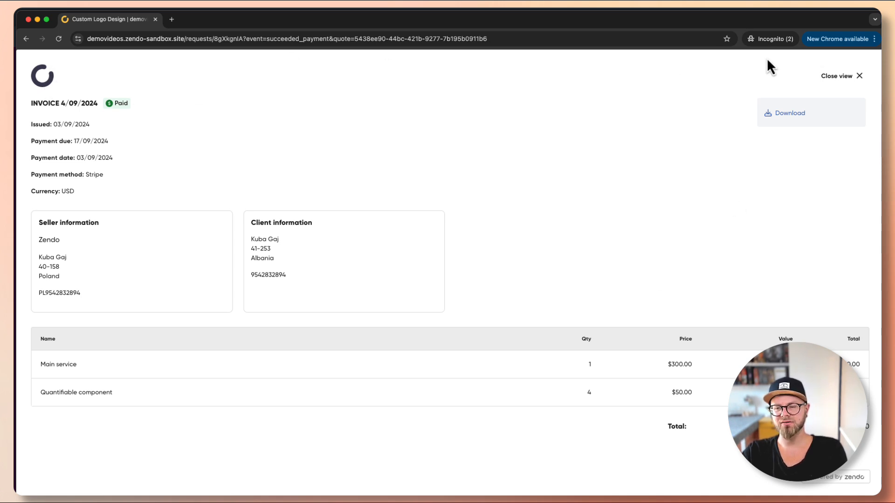
{"action": "left_click", "coordinate": [830, 77]}
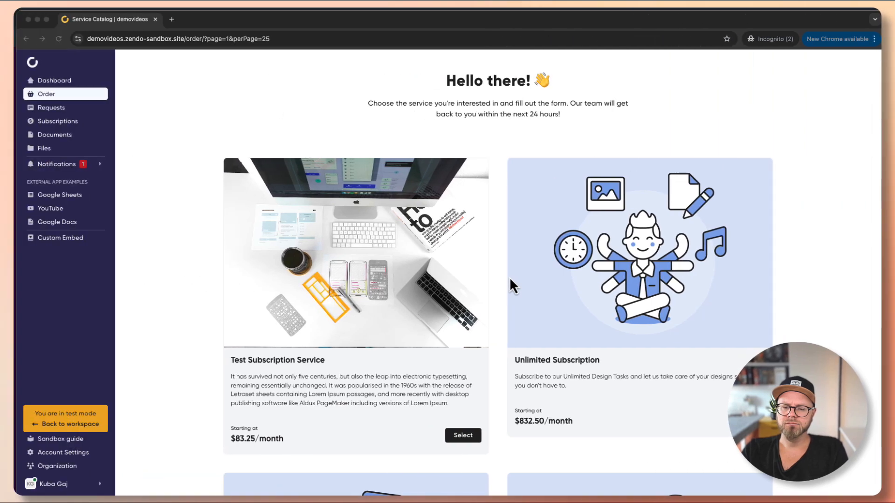
Order Test Custom Service, titling the request 'Custom Website Design'
{"action": "scroll", "coordinate": [502, 286], "scroll_direction": "down", "scroll_amount": 15}
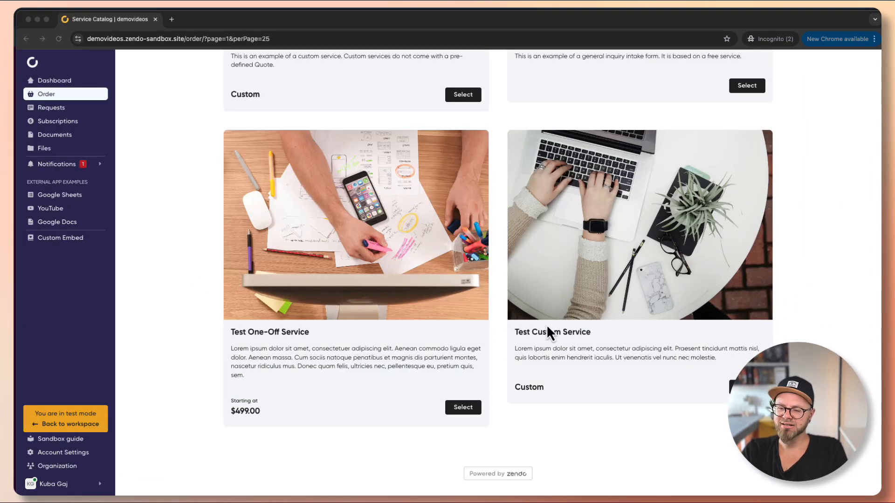
{"action": "left_click", "coordinate": [548, 332]}
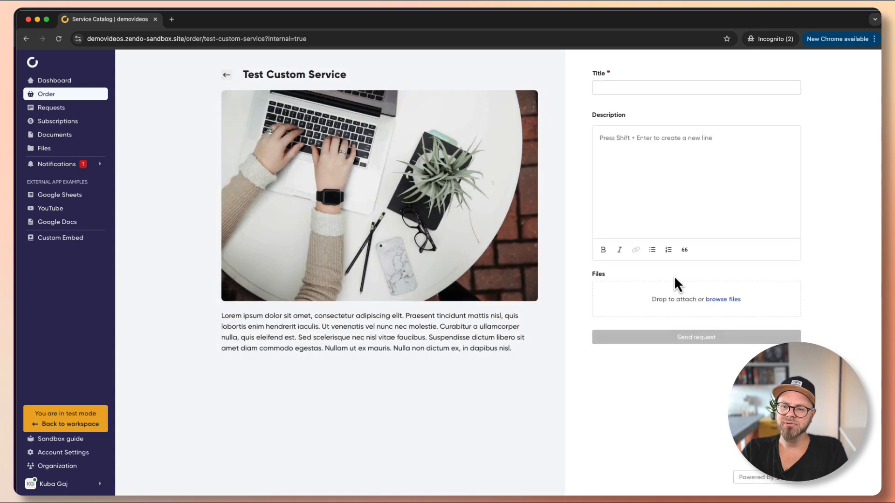
{"action": "left_click", "coordinate": [613, 88]}
{"action": "type", "text": "Custom Website Desi"}
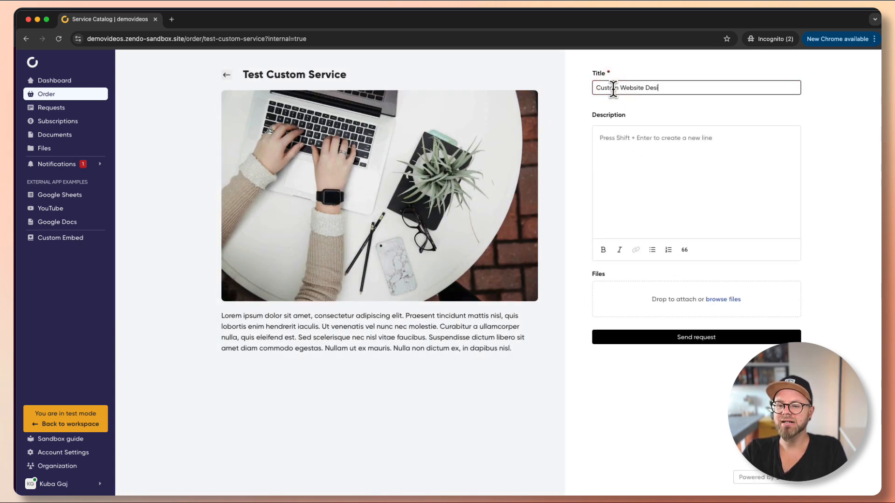
{"action": "type", "text": "gn"}
Paste the project description and submit the request with the invoice details
{"action": "left_click", "coordinate": [627, 164]}
{"action": "type", "text": "Maecenas malesuada consectetur turpis. Ut sapien ipsum, tempus ac quam et, aliquam condimentum quam. Proin ut lectus enim. Integer venenatis accumsan lacus nec gravida. Morbi in feugiat elit. Morbi congue, diam vel consequat sagittis, justo ex volutpat lacus, et tempor tortor quam vel nibh. Vestibulum porta neque at purus cursus, consectetur commodo elit auctor."}
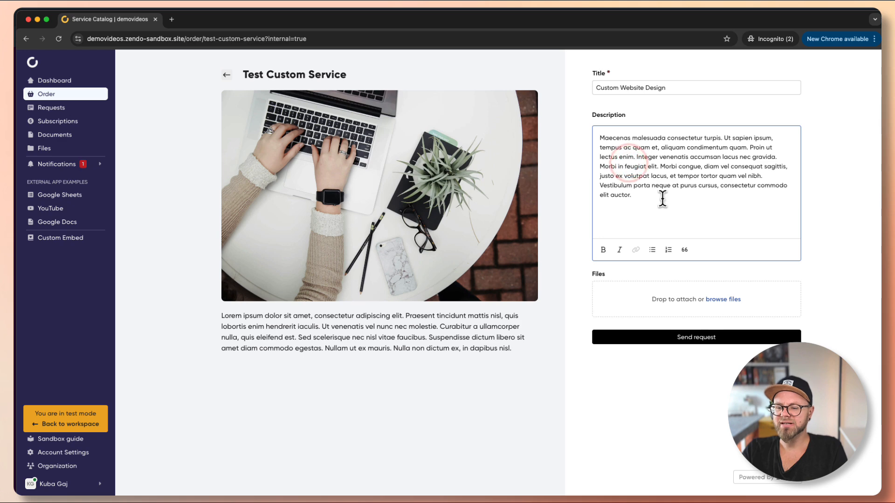
{"action": "left_click", "coordinate": [743, 339]}
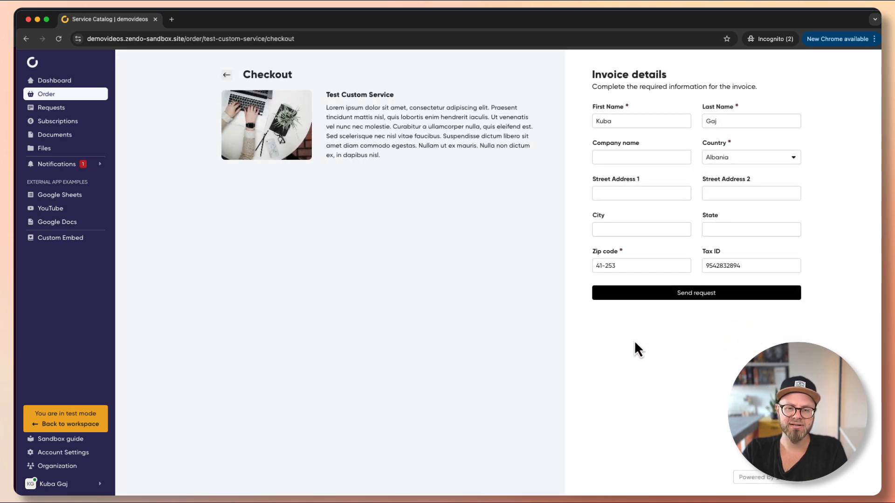
{"action": "left_click", "coordinate": [660, 302]}
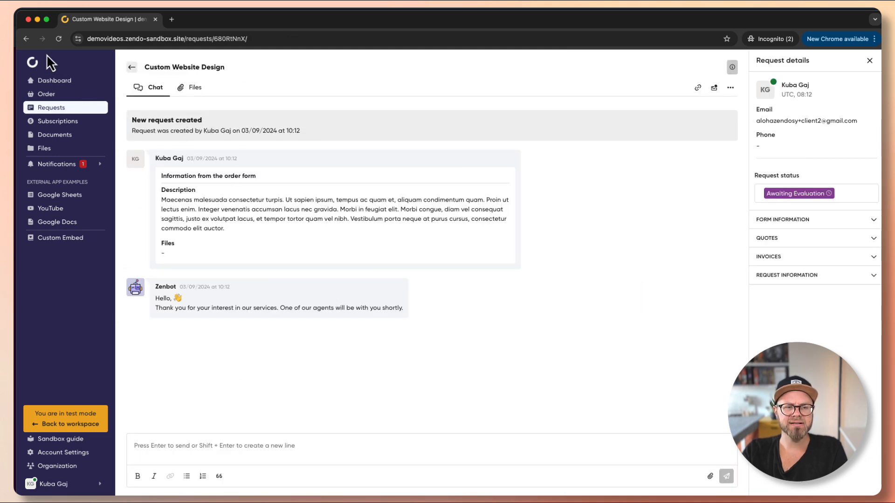
As the admin, open the Custom Website Design request and create a new quote for it
{"action": "left_click", "coordinate": [38, 20]}
{"action": "left_click", "coordinate": [165, 117]}
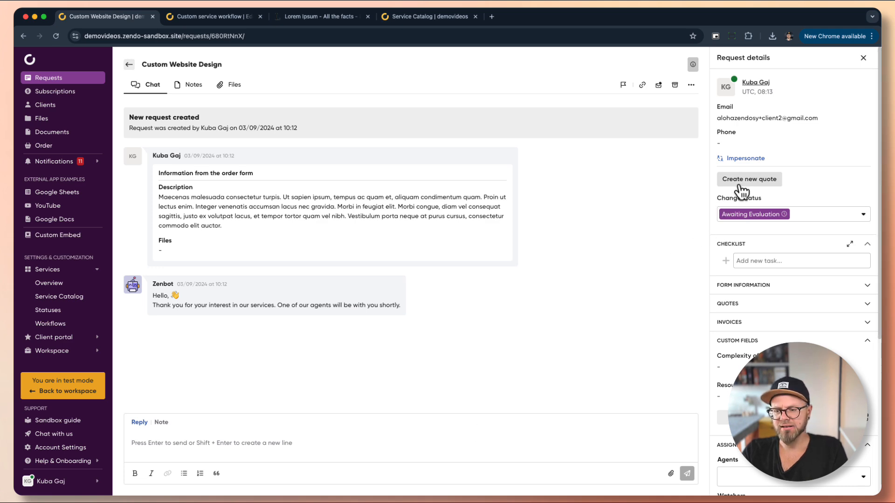
{"action": "left_click", "coordinate": [740, 181]}
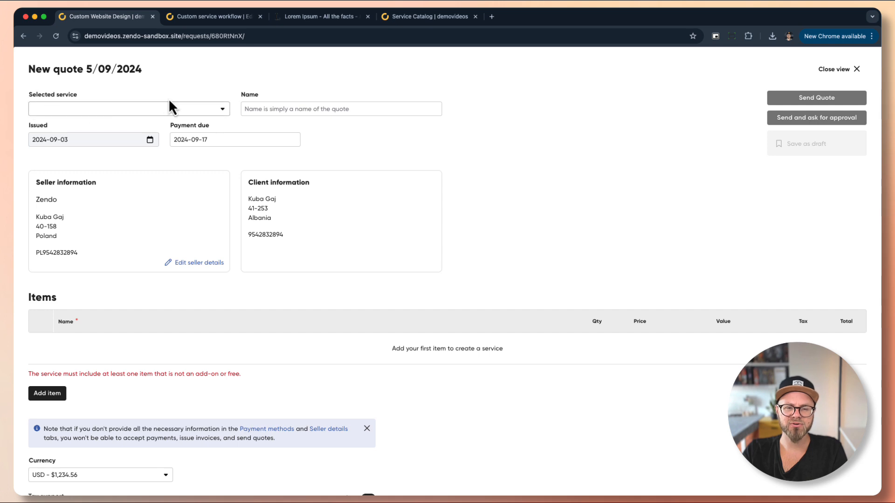
Title the quote 'Custom Website Design for' followed by the client's name
{"action": "left_click", "coordinate": [281, 107]}
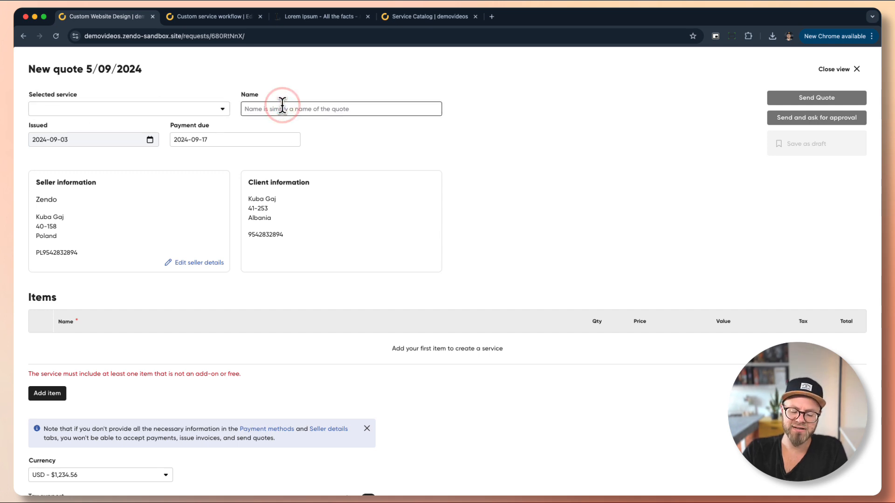
{"action": "type", "text": "Custom Website Desi"}
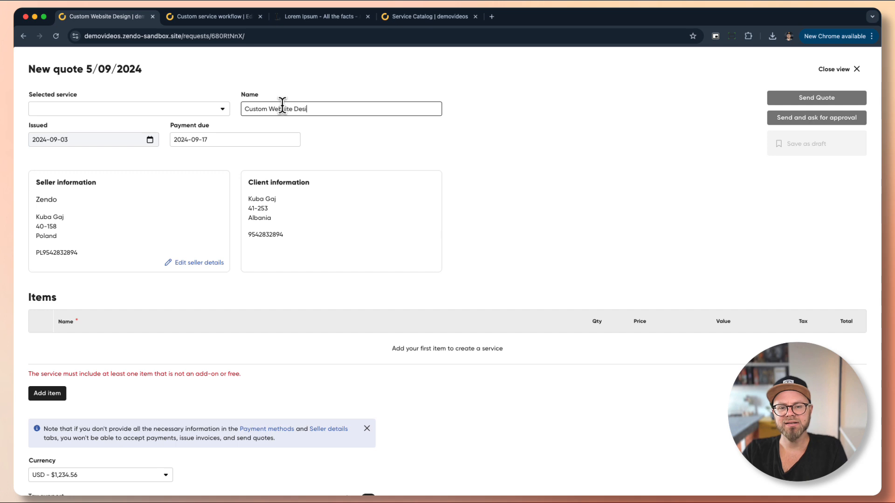
{"action": "type", "text": "gn for Kuba"}
{"action": "key", "text": "Tab"}
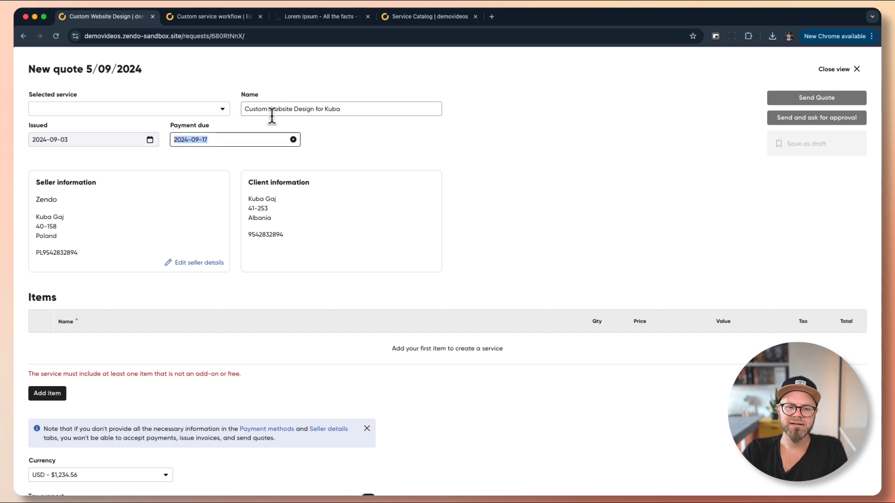
Add a Design Hours line item: quantity 120, price 50, tax 23%
{"action": "left_click", "coordinate": [60, 395]}
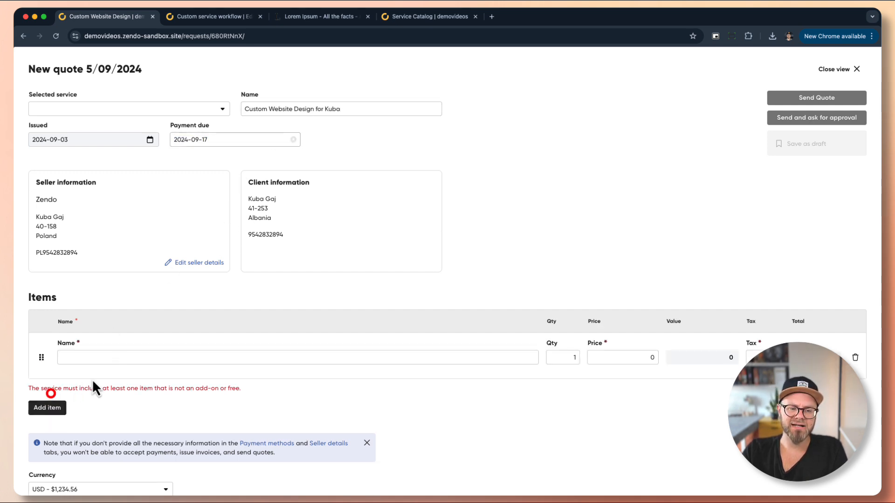
{"action": "left_click", "coordinate": [121, 350]}
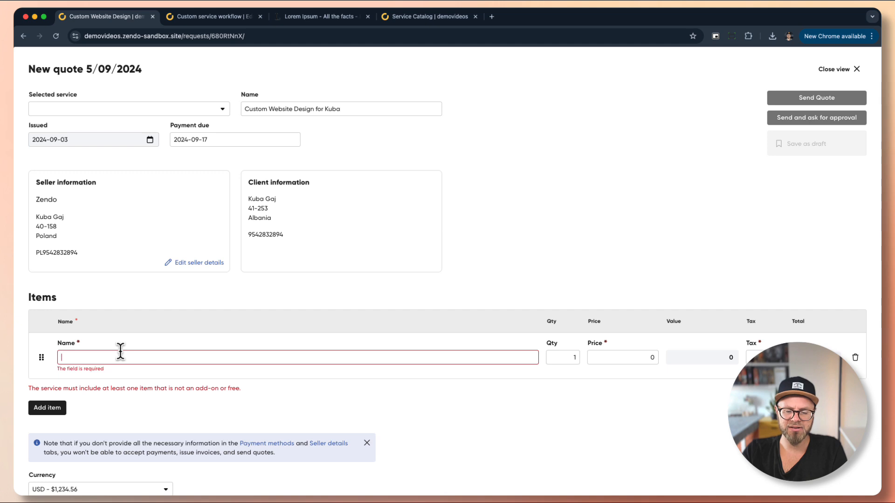
{"action": "type", "text": "Design"}
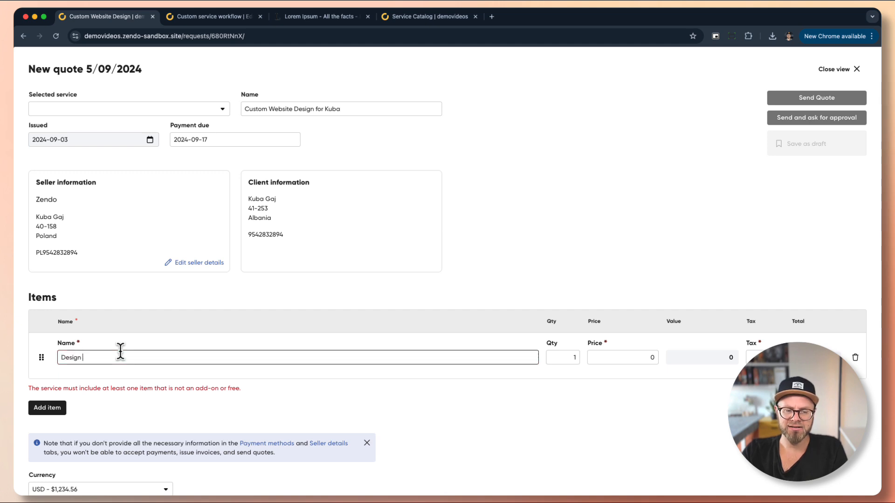
{"action": "type", "text": "120"}
{"action": "key", "text": "Tab"}
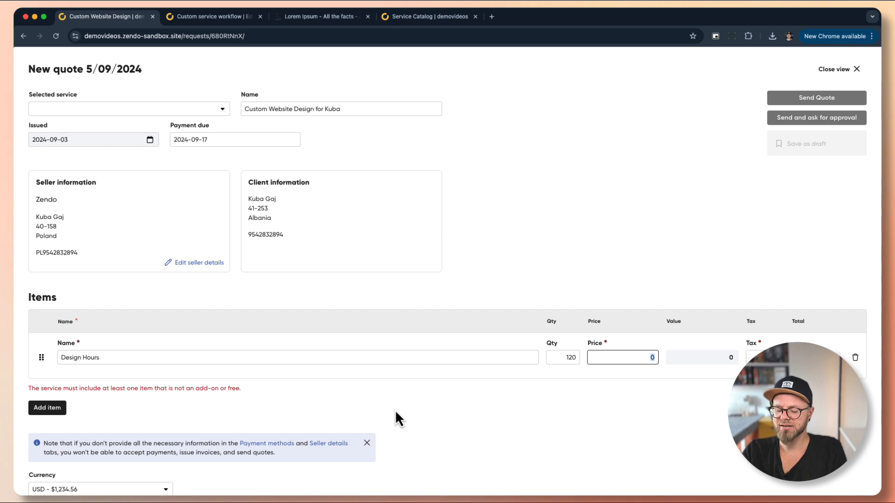
{"action": "key", "text": "Tab"}
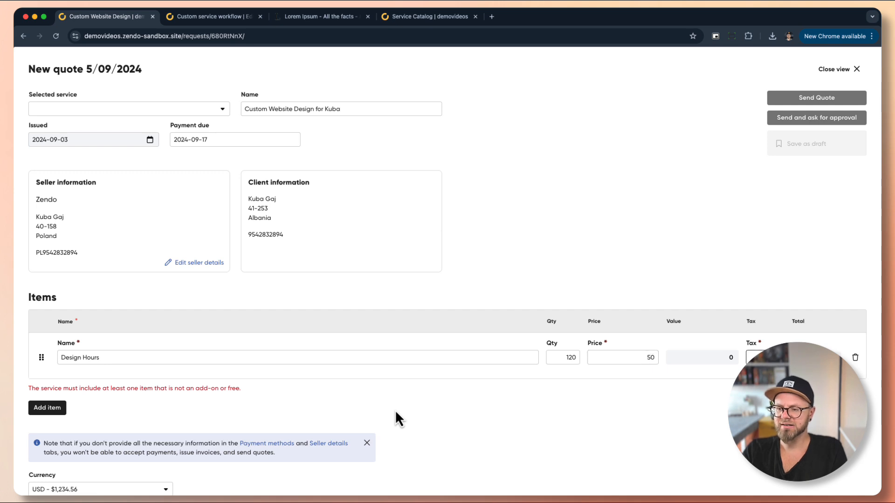
Choose Stripe as the payment method and send the quote to the client
{"action": "scroll", "coordinate": [445, 415], "scroll_direction": "down", "scroll_amount": 5}
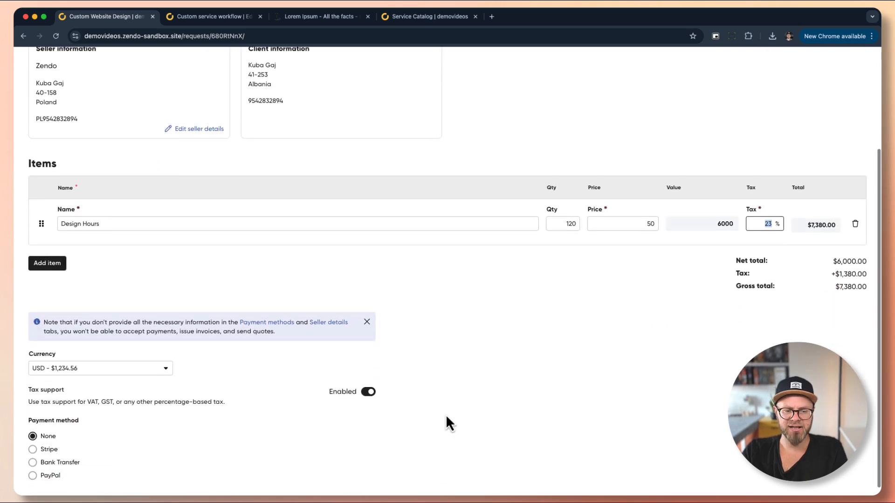
{"action": "left_click", "coordinate": [41, 440]}
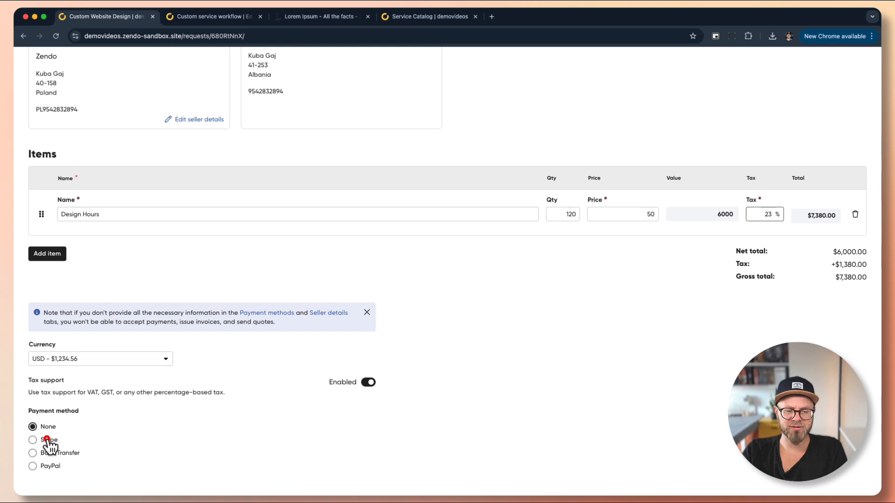
{"action": "scroll", "coordinate": [62, 472], "scroll_direction": "down", "scroll_amount": 2}
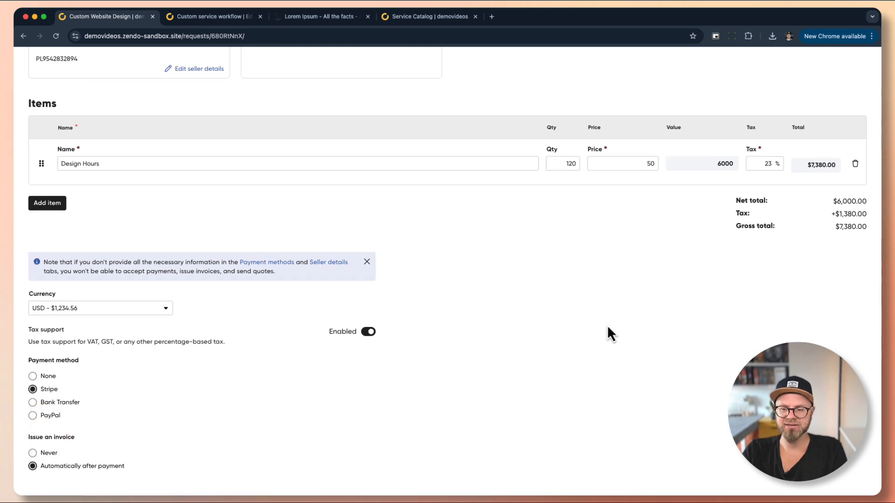
{"action": "scroll", "coordinate": [608, 325], "scroll_direction": "up", "scroll_amount": 5}
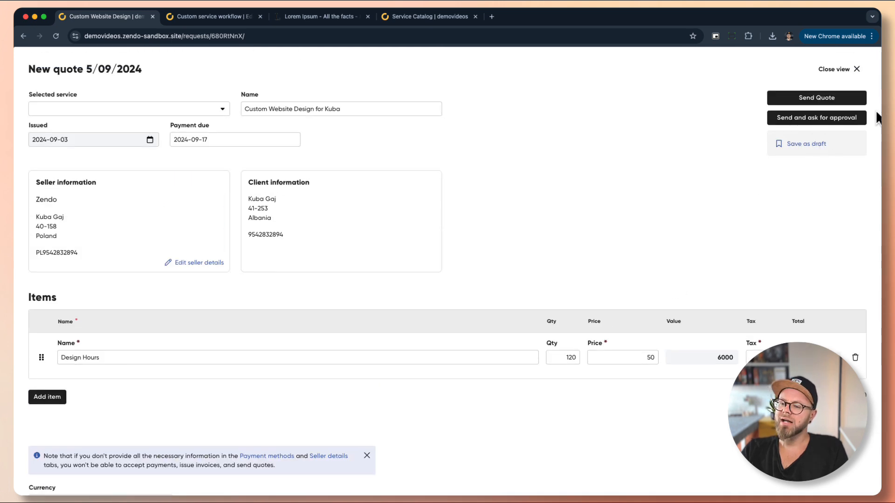
{"action": "left_click", "coordinate": [826, 101]}
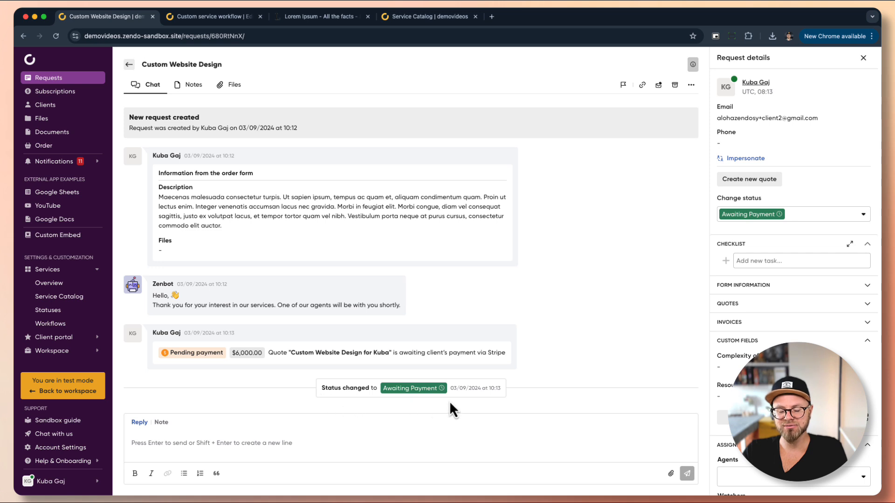
Check the Custom service workflow's status triggers, then go back to the Custom Website Design request
{"action": "left_click", "coordinate": [225, 20]}
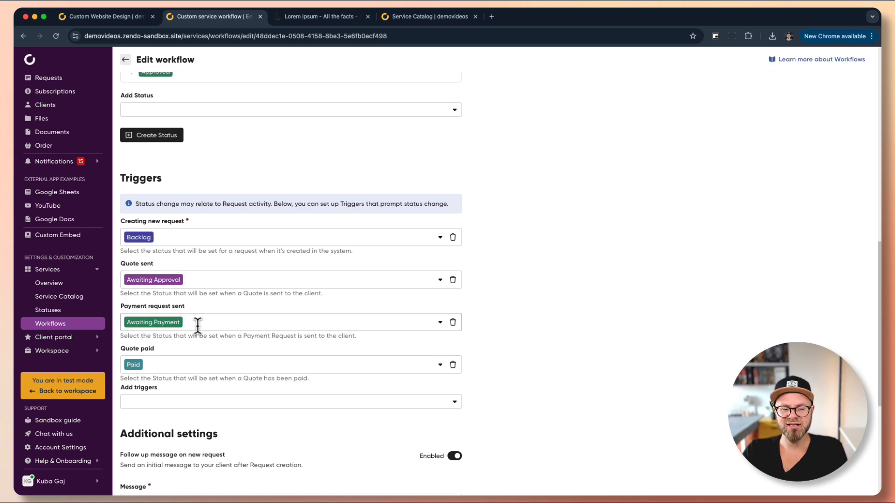
{"action": "left_click", "coordinate": [113, 16]}
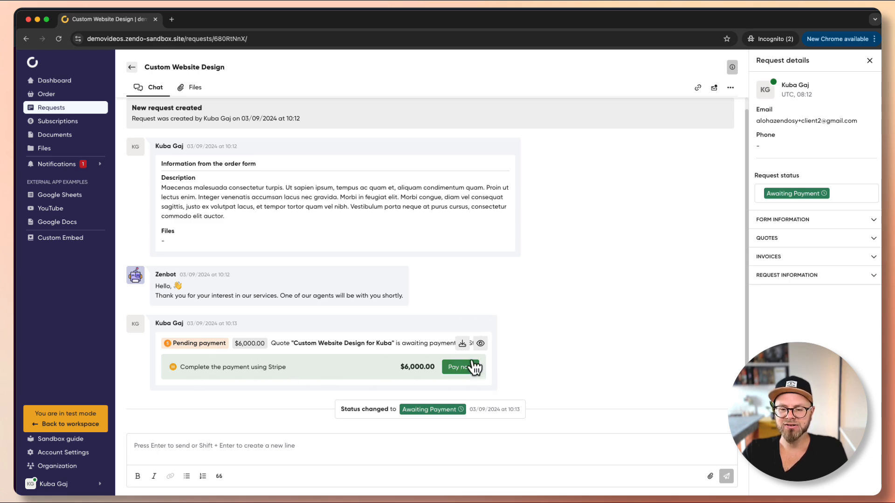
Review the full quote as the client, then start the $7,380.00 Stripe payment
{"action": "left_click", "coordinate": [480, 343]}
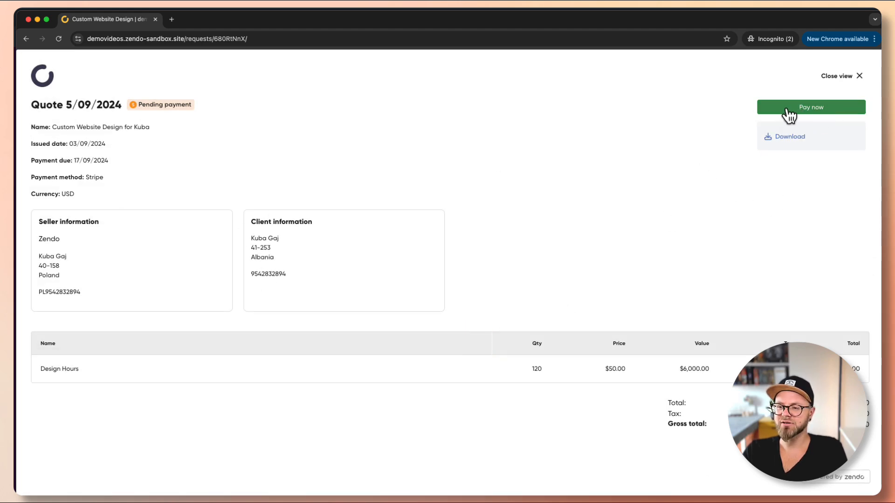
{"action": "left_click", "coordinate": [841, 77]}
{"action": "left_click", "coordinate": [436, 370]}
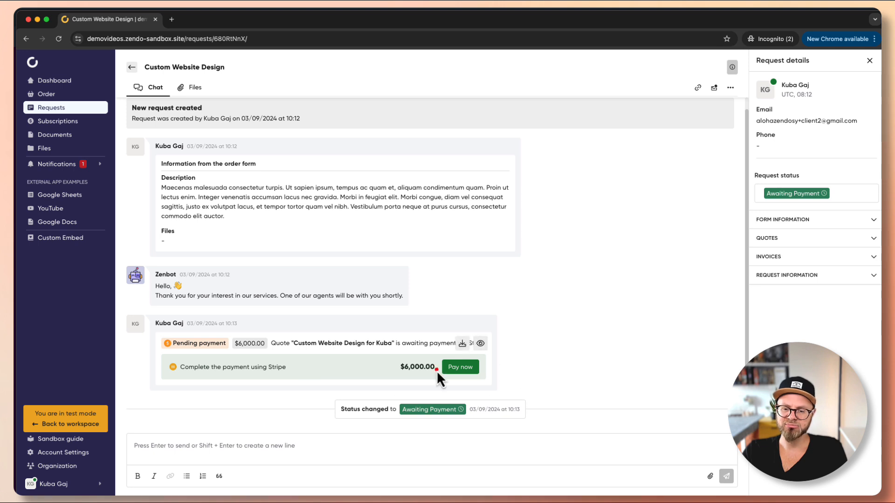
{"action": "left_click", "coordinate": [459, 364]}
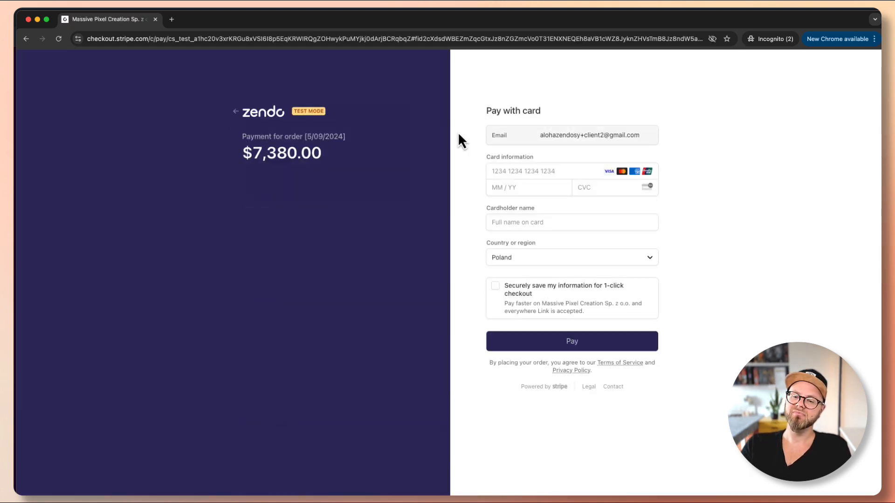
Pay the $7,380.00 order with the 4242 test card and the cardholder's name
{"action": "left_click", "coordinate": [506, 171]}
{"action": "type", "text": "4242 4242 4242 4242"}
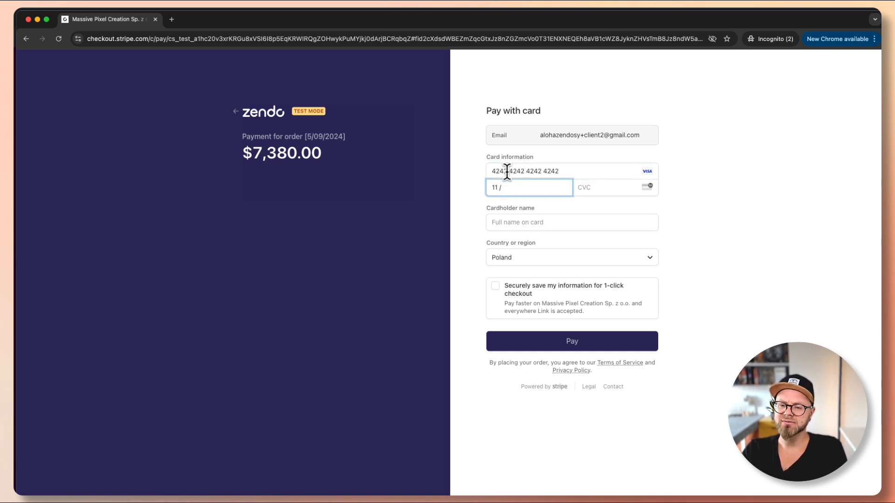
{"action": "key", "text": "Tab"}
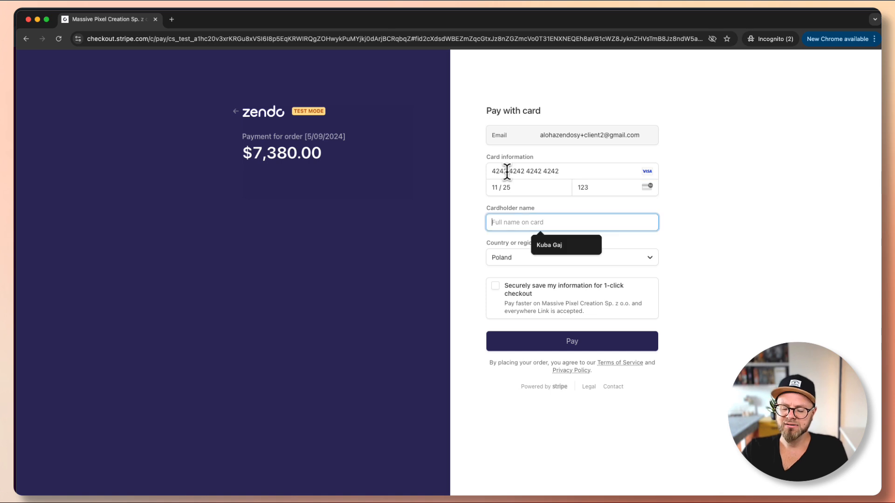
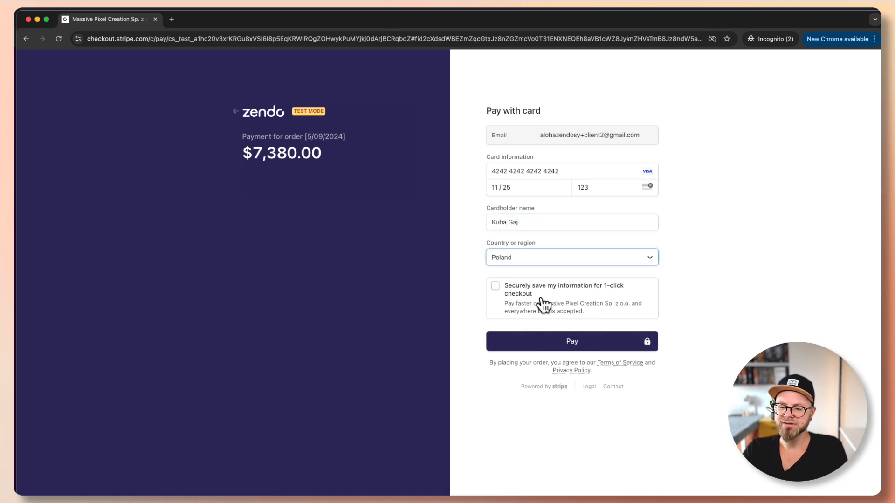
{"action": "left_click", "coordinate": [541, 341]}
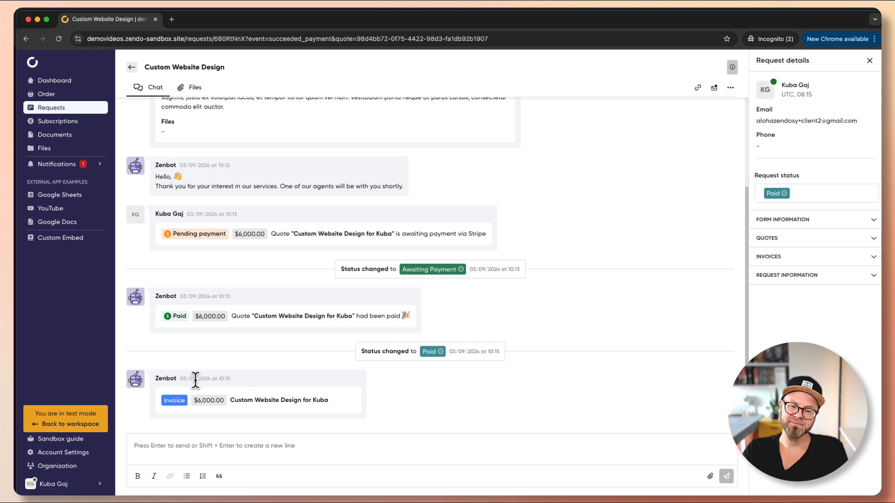
{"action": "left_click", "coordinate": [349, 399]}
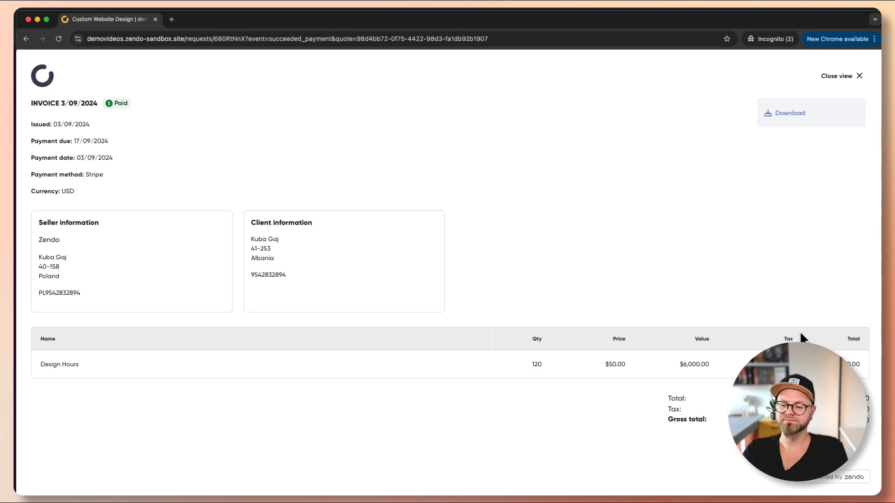
{"action": "key", "text": "Escape"}
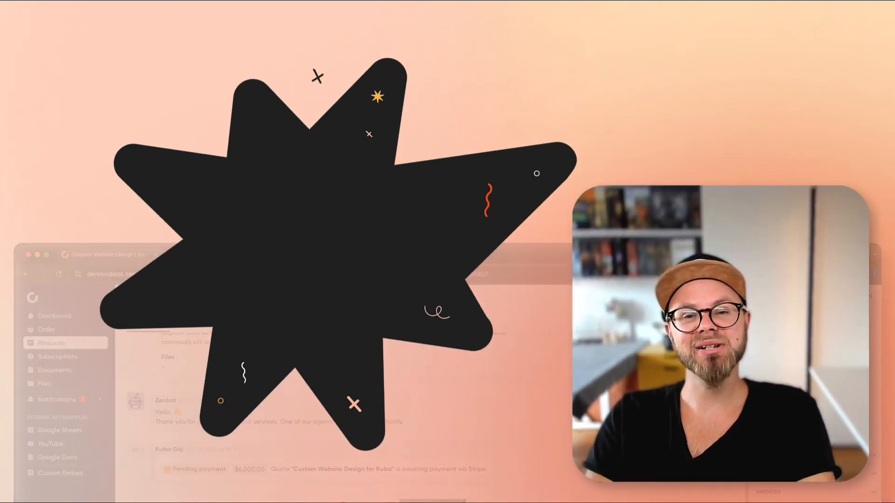